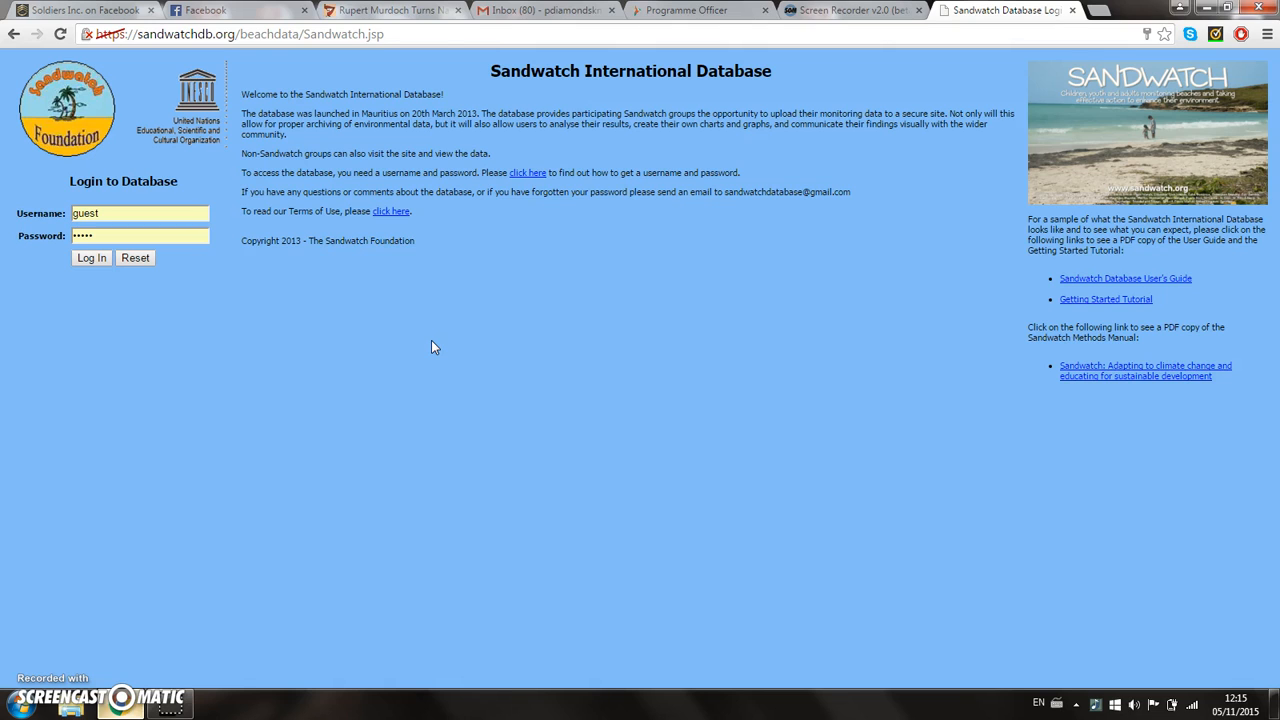
Step: Log in to the Sandwatch database with the prefilled guest username and password
left_click(100, 212)
left_click(101, 234)
left_click(88, 259)
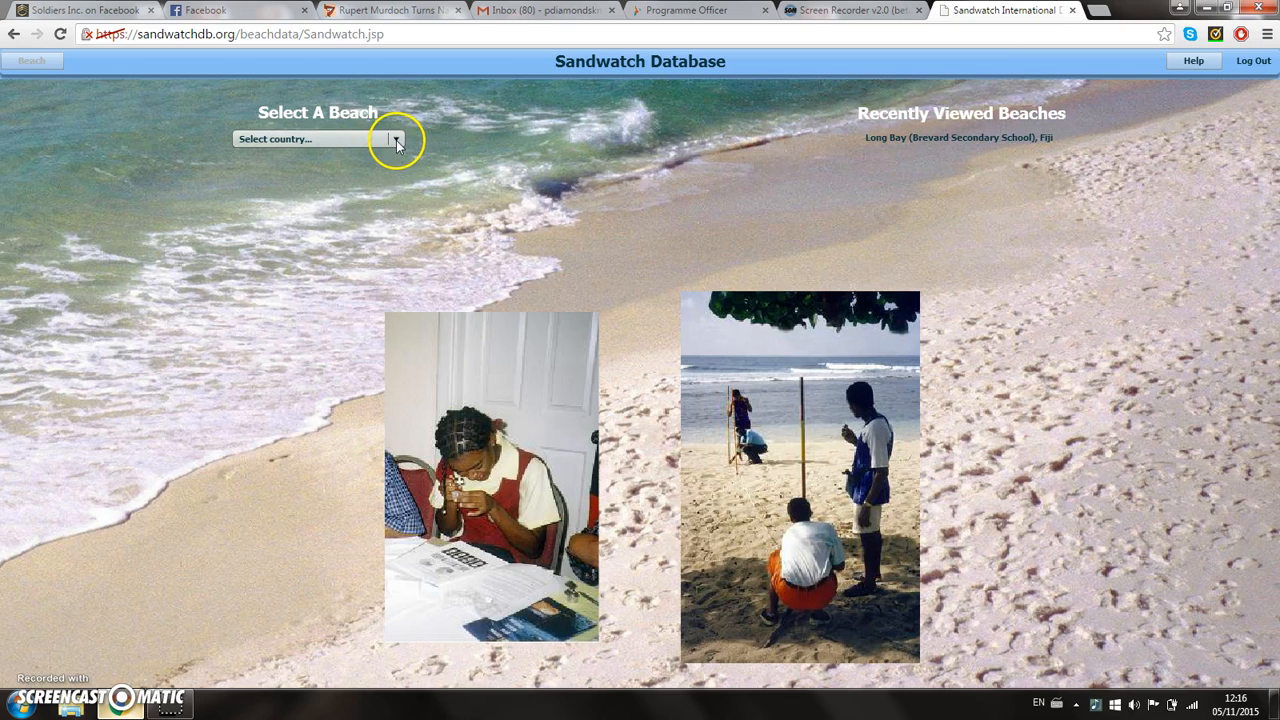
Step: Select Fiji as the country and Long Bay (Brevard Secondary School) as the beach
left_click(396, 141)
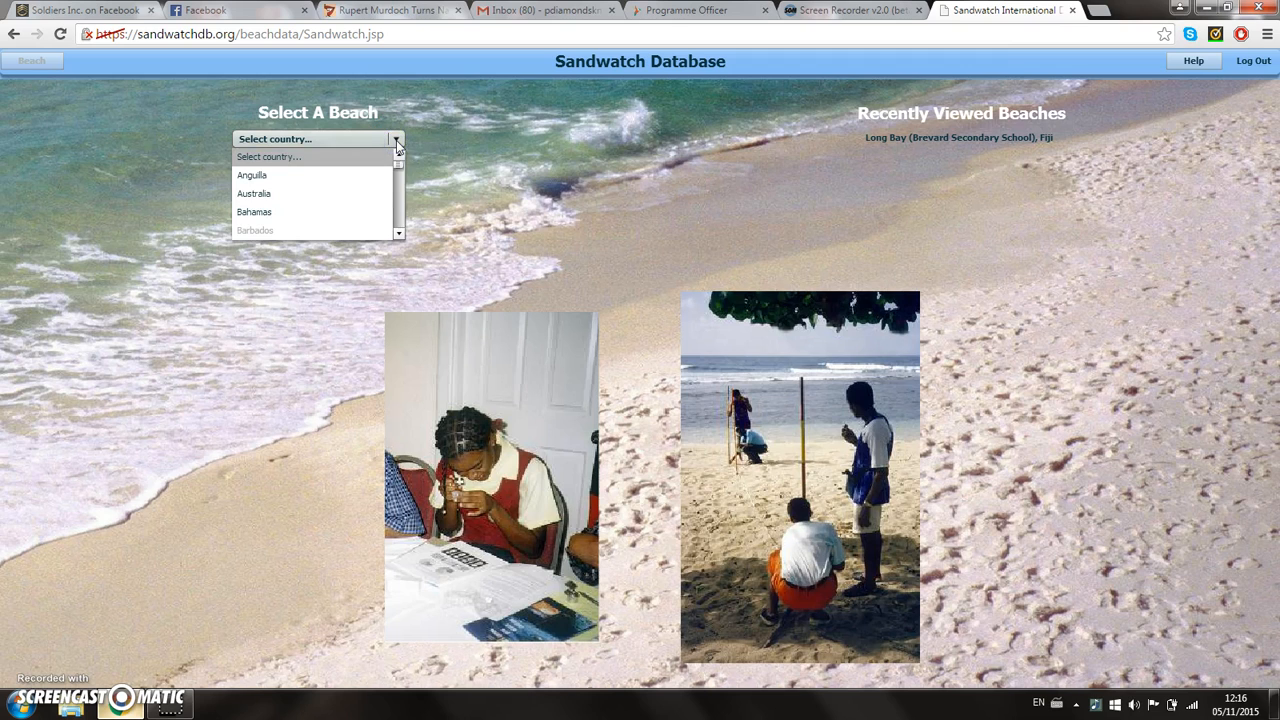
left_click(398, 234)
left_click(398, 234)
double_click(398, 234)
left_click(398, 234)
left_click(398, 234)
left_click(398, 234)
left_click(398, 234)
left_click(398, 234)
left_click(398, 234)
left_click(398, 234)
left_click(398, 234)
left_click(398, 234)
left_click(398, 234)
left_click(398, 234)
left_click(398, 234)
left_click(246, 193)
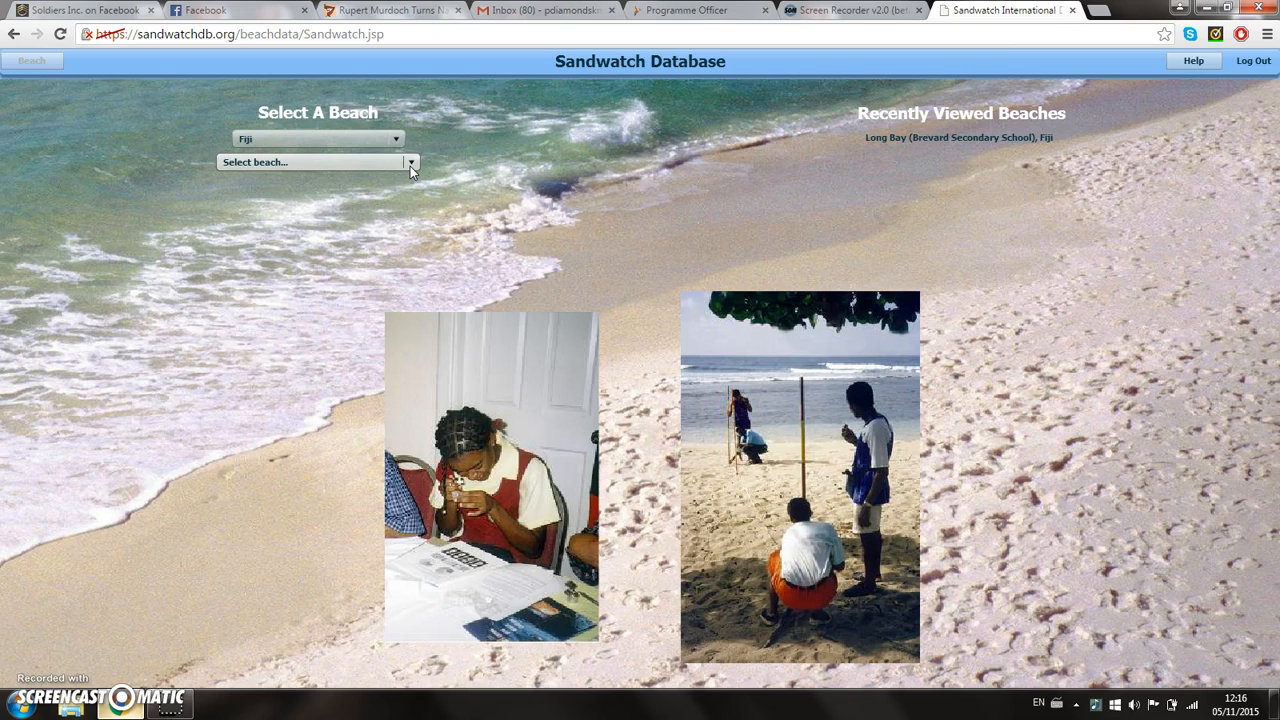
left_click(410, 164)
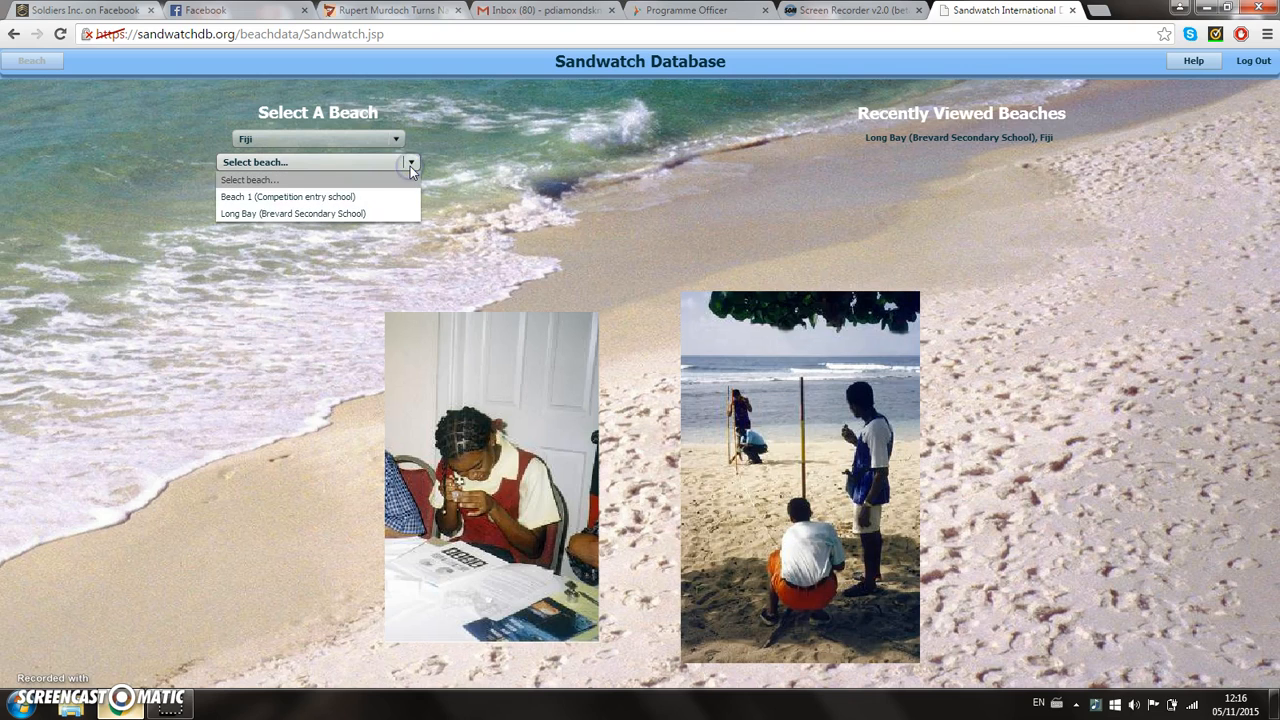
left_click(261, 215)
Step: Open Long Bay's General Description (Chapter 4) and view the group details and the location of the beach
left_click(34, 63)
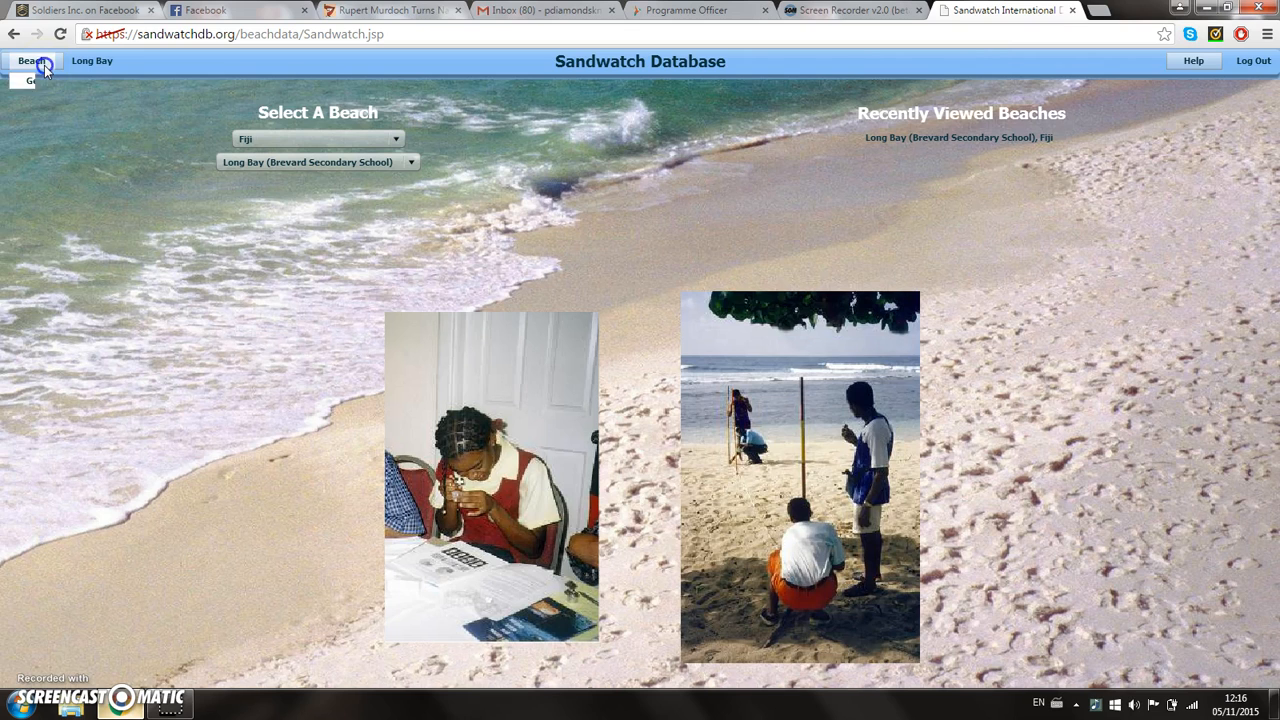
left_click(44, 65)
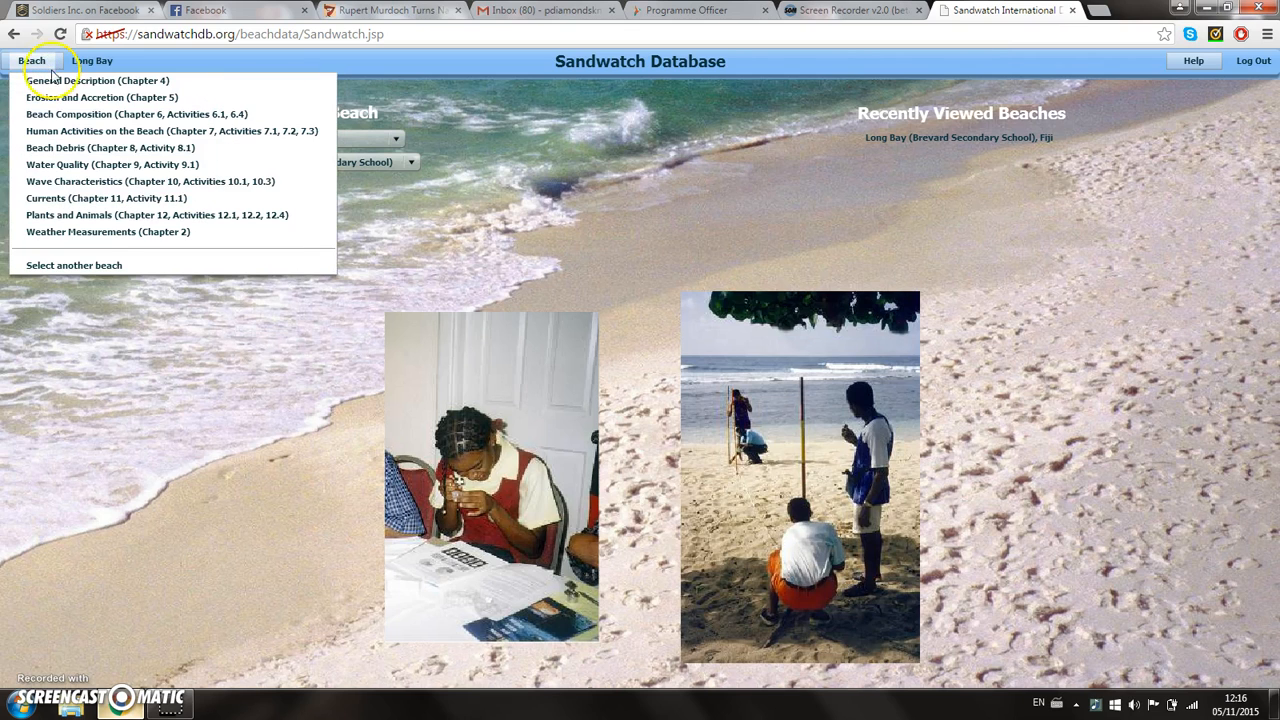
left_click(58, 83)
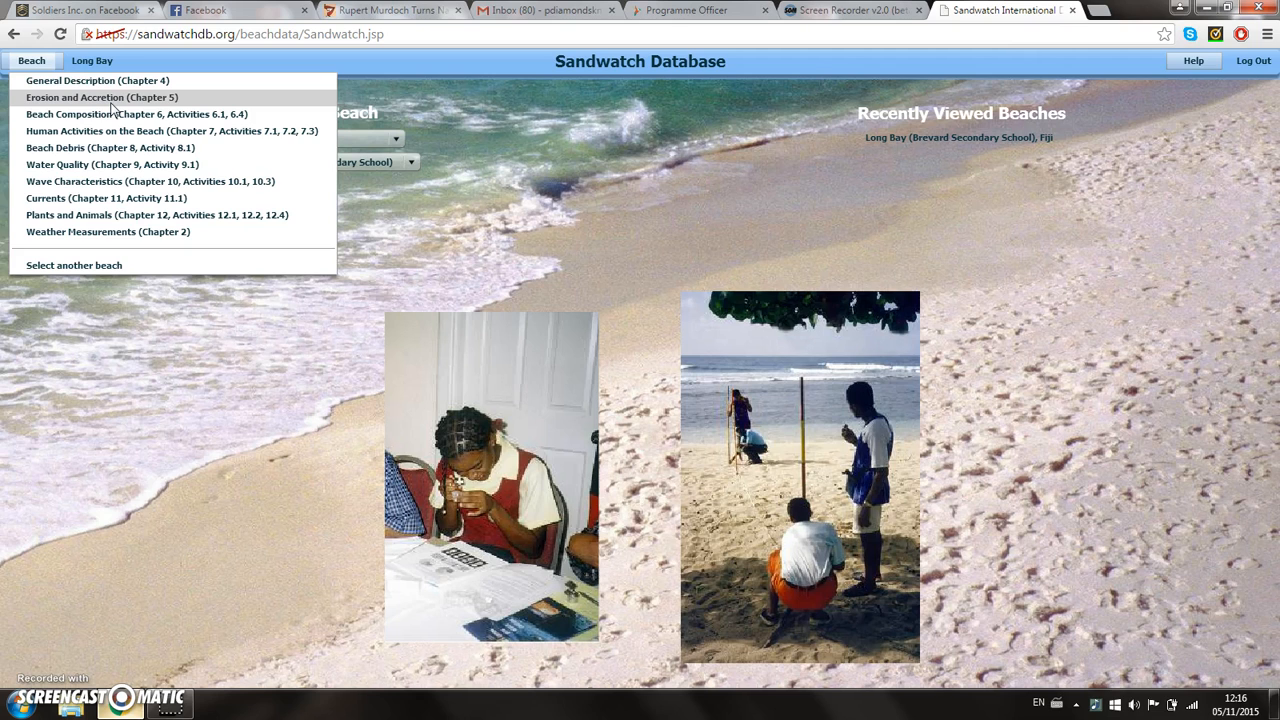
left_click(82, 88)
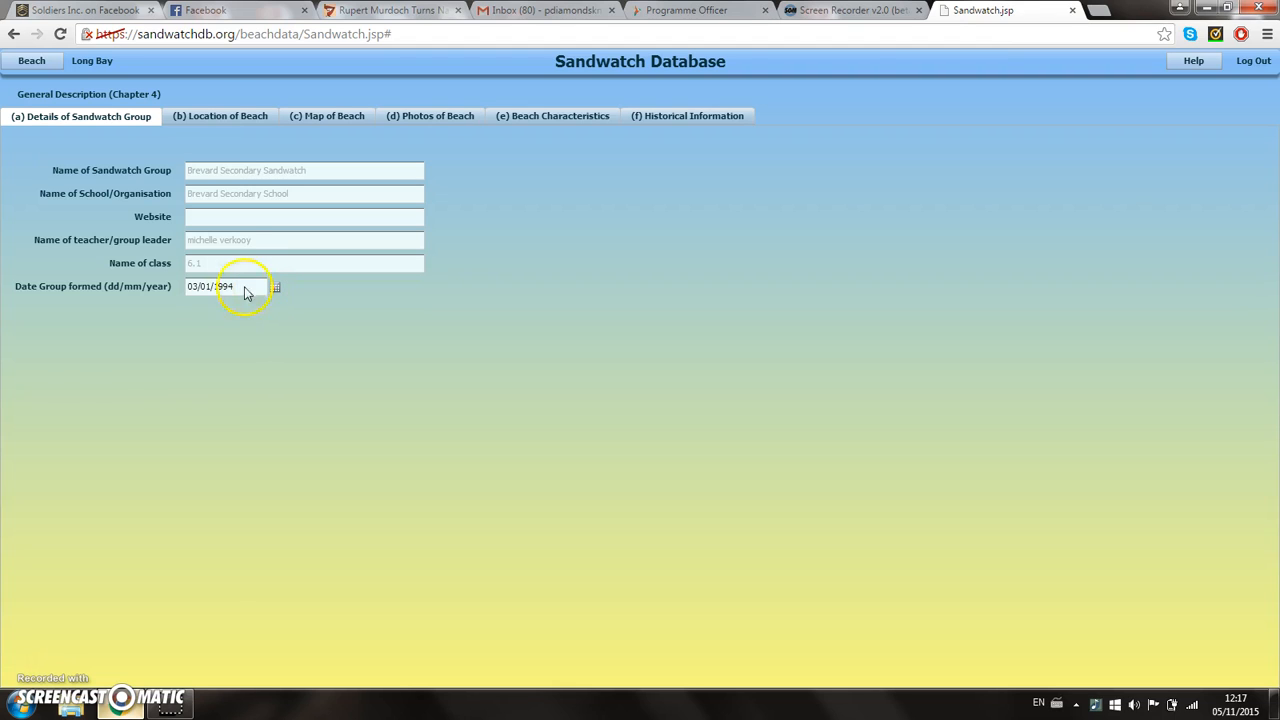
left_click(215, 117)
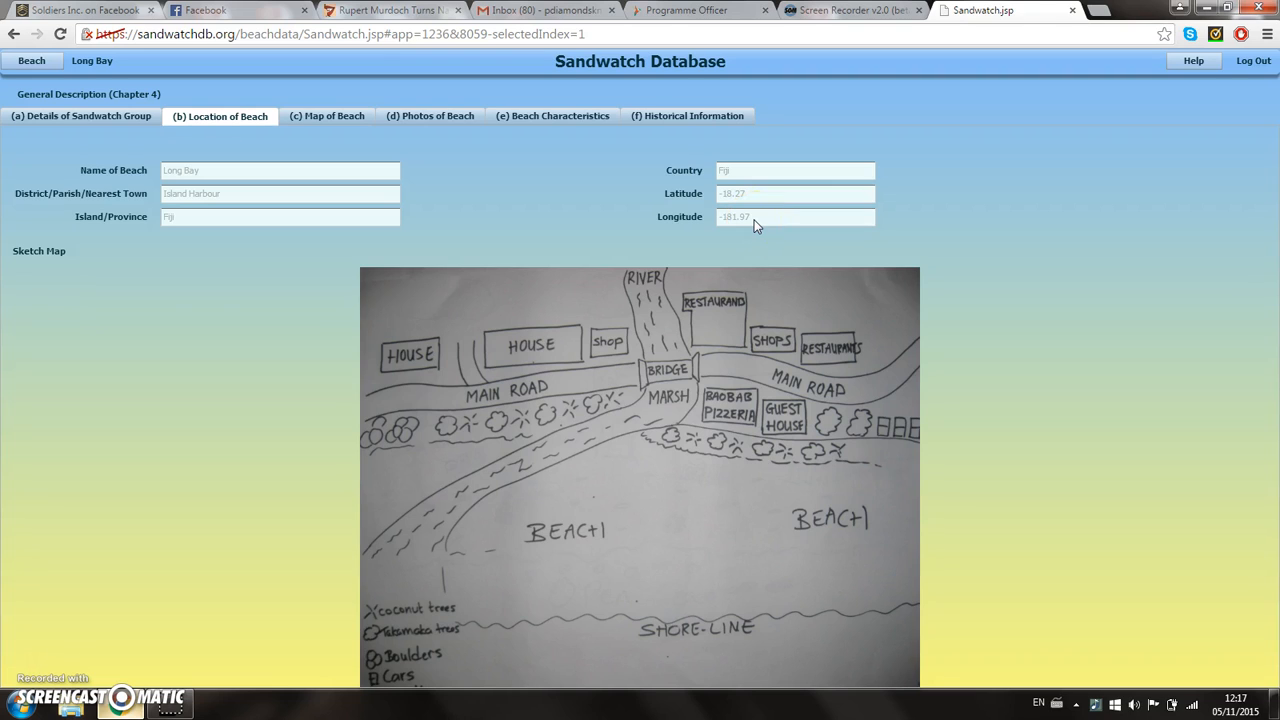
Step: View the map of Long Bay and zoom it out to show the surrounding southern coast of Fiji
left_click(316, 121)
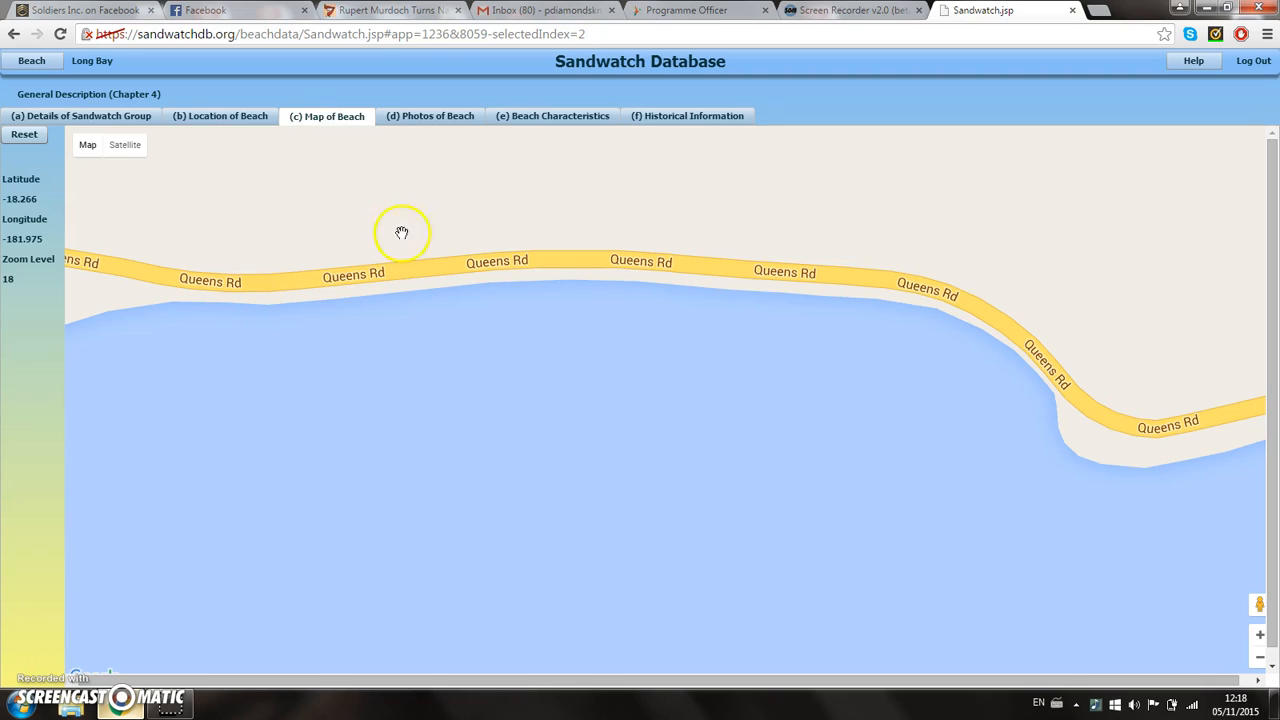
left_click_drag(651, 345, 646, 477)
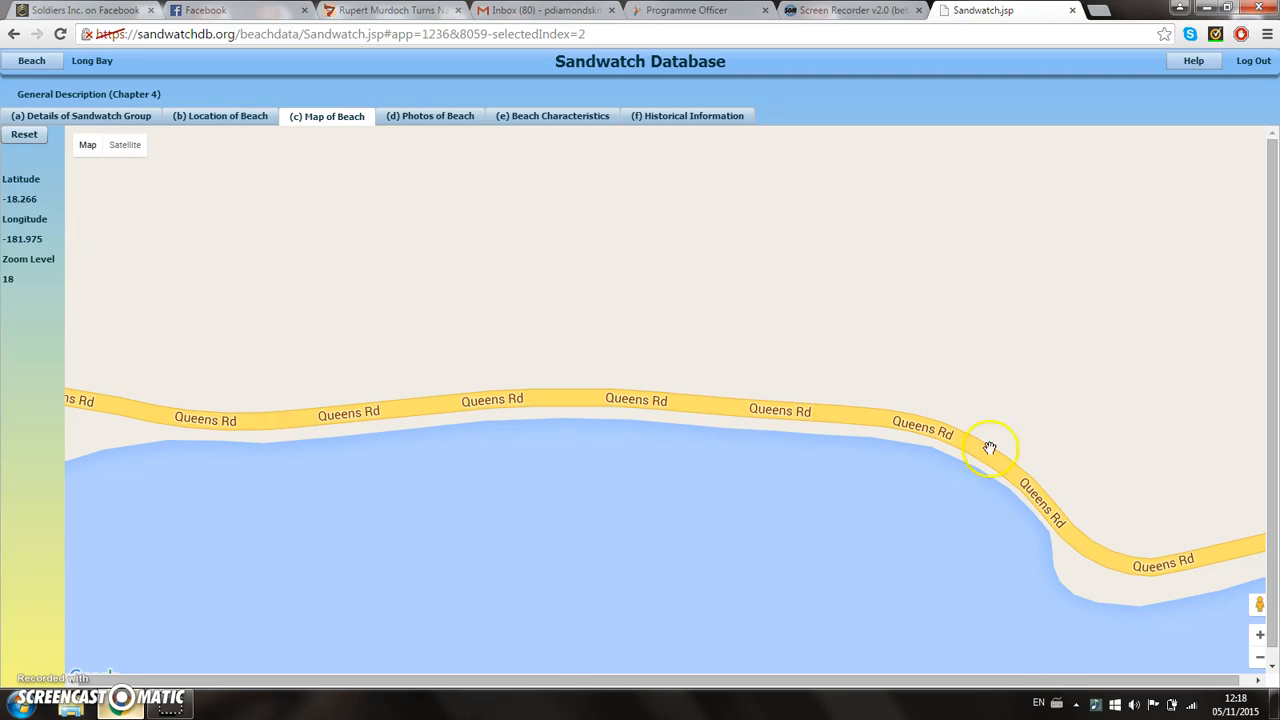
left_click(1261, 659)
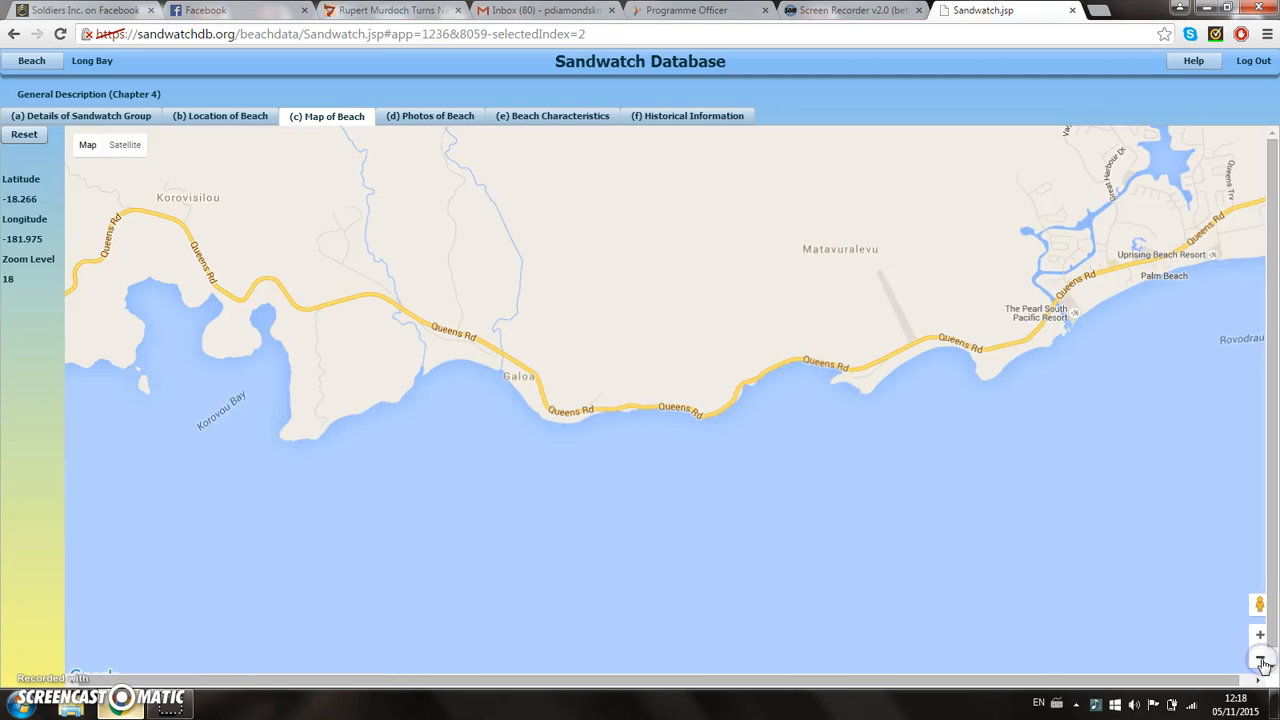
left_click(1261, 660)
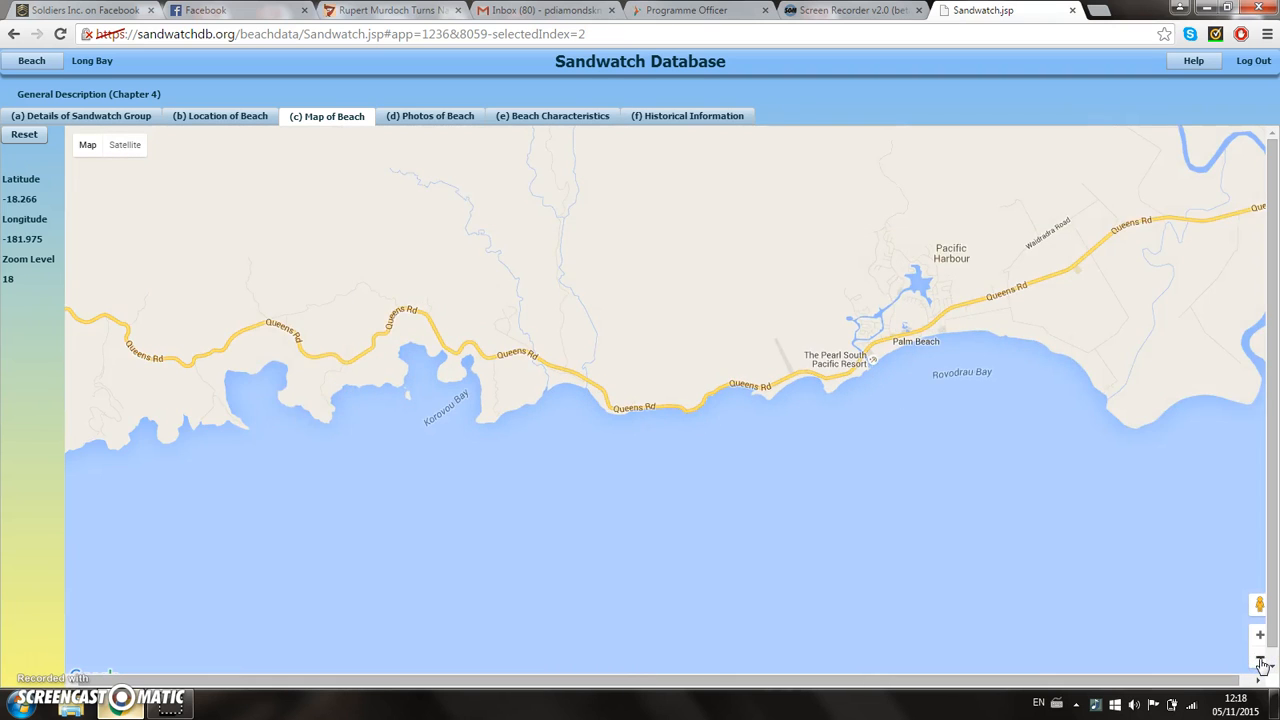
left_click(1261, 660)
left_click(1261, 660)
left_click(1261, 660)
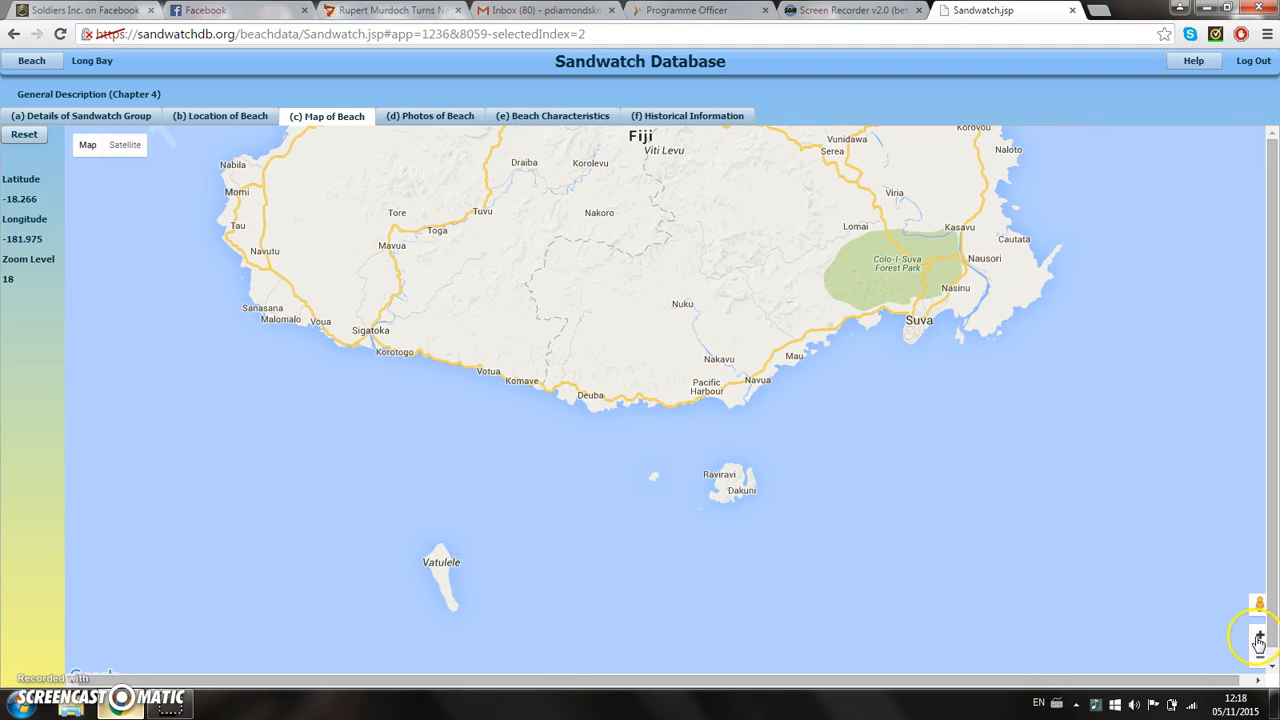
left_click(1260, 635)
left_click(1260, 635)
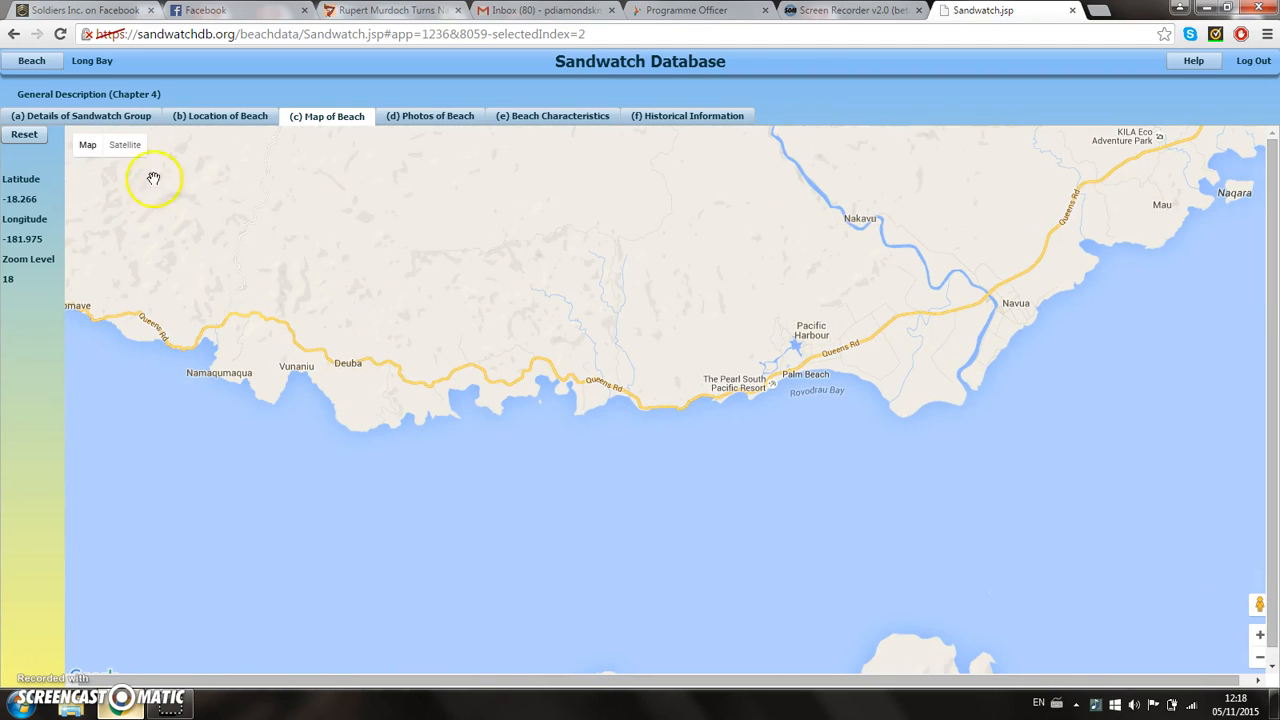
Step: Explore the coast west of the beach in satellite view and reset the map to the beach's location
left_click(124, 147)
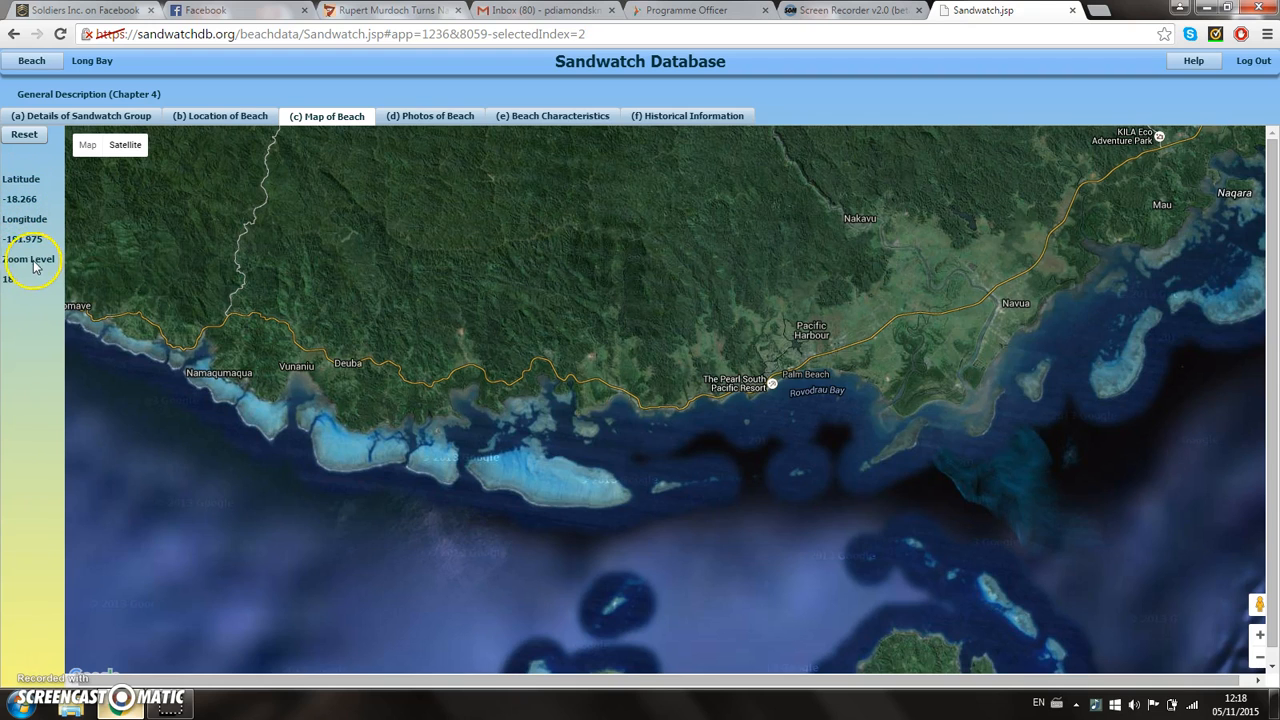
left_click_drag(403, 326, 771, 443)
left_click_drag(326, 246, 681, 253)
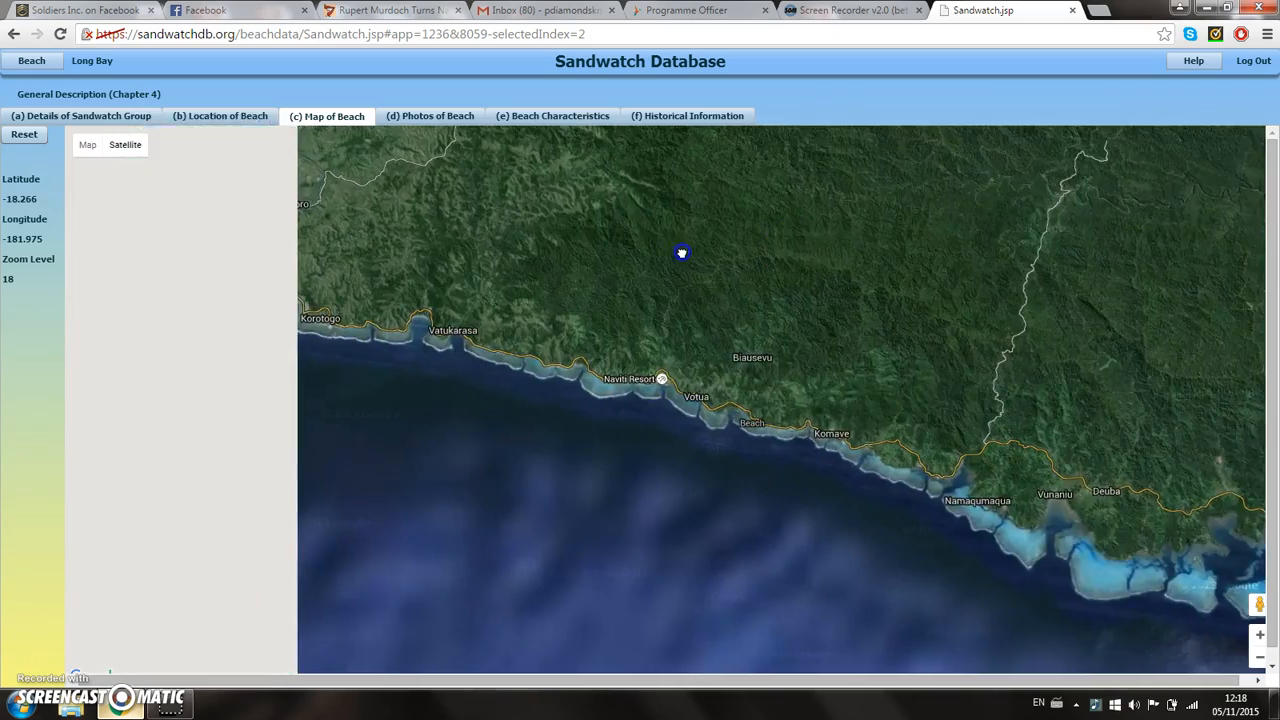
left_click_drag(429, 234, 514, 537)
left_click_drag(200, 360, 457, 389)
left_click_drag(227, 427, 369, 309)
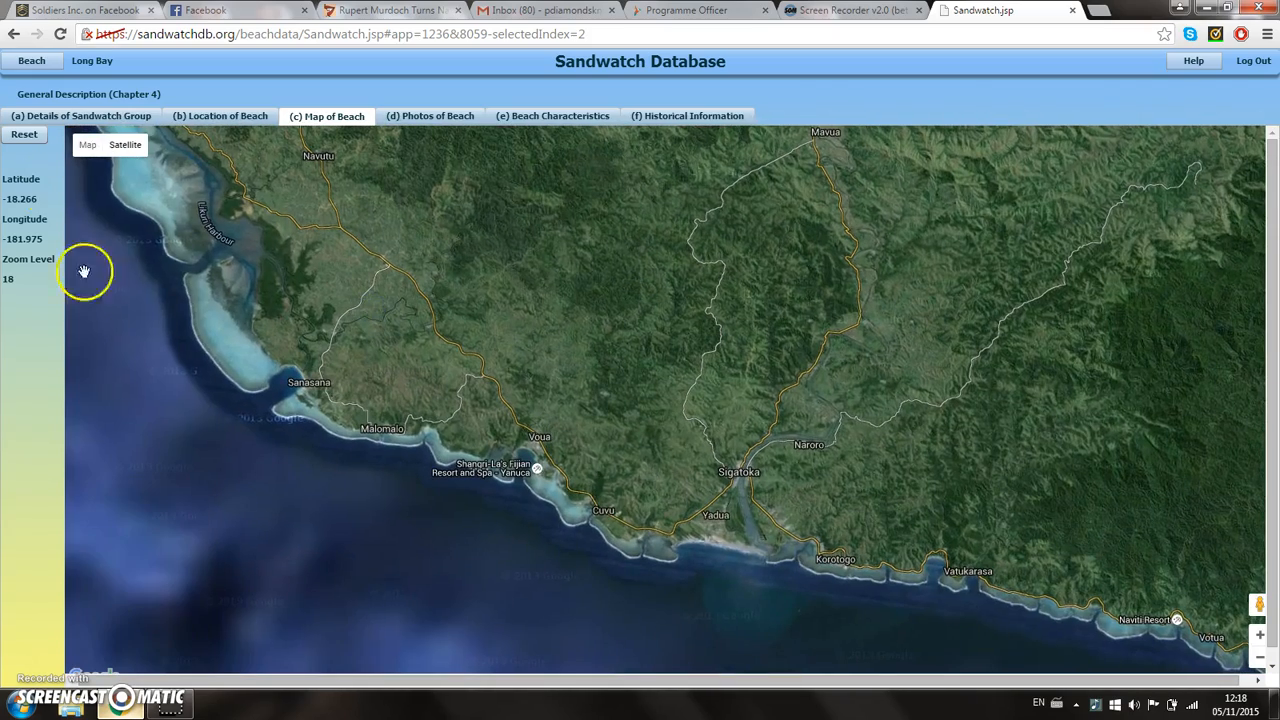
left_click(23, 137)
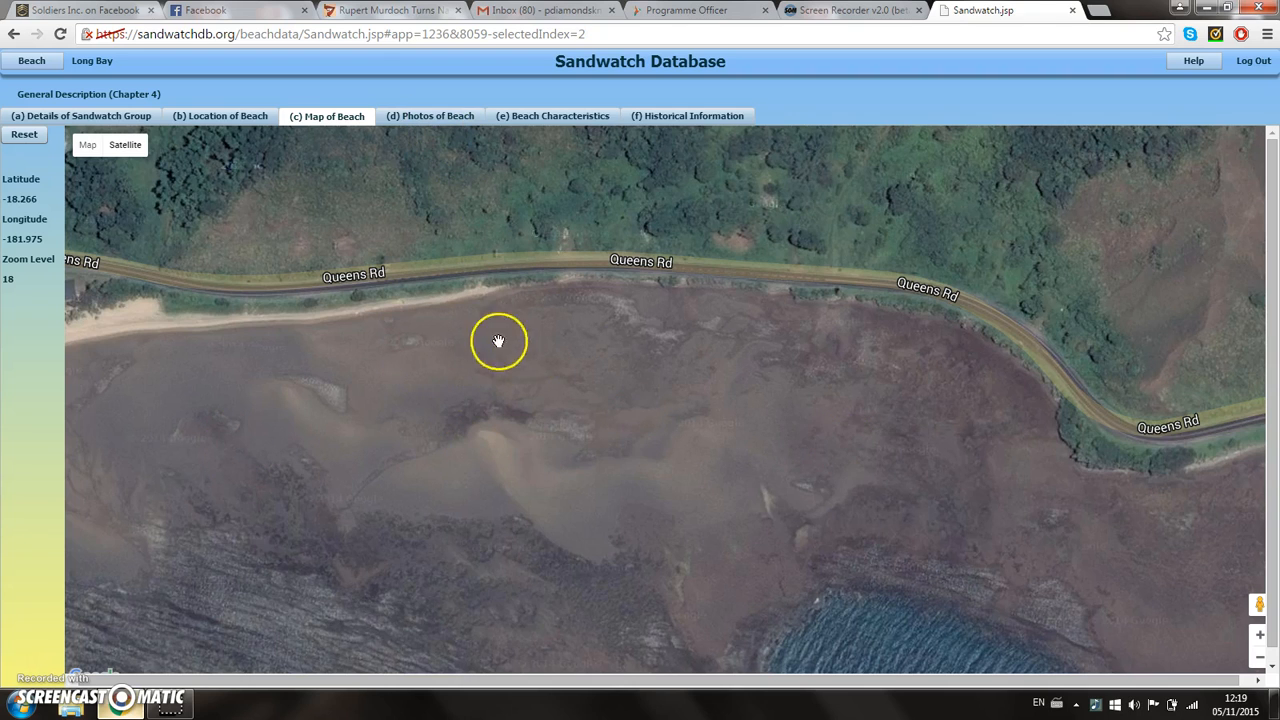
left_click_drag(646, 343, 651, 443)
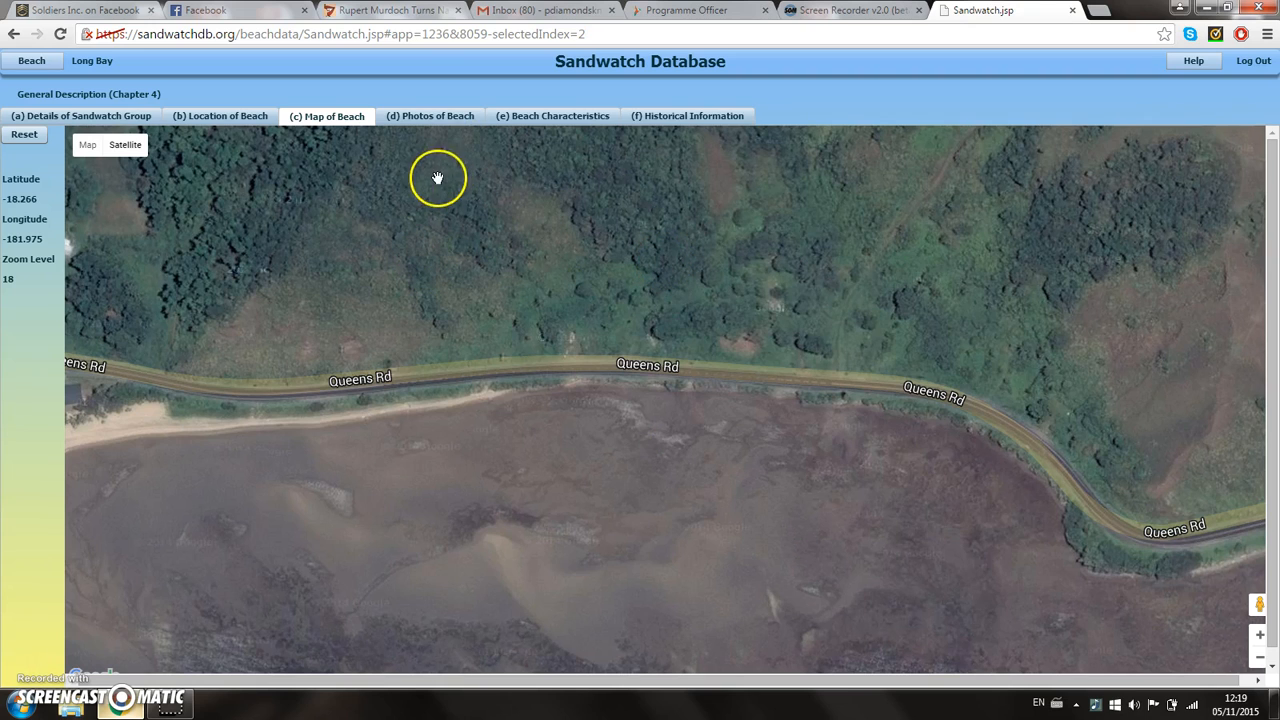
Step: View the enlarged beach photo "Erosion at western end" with its date and description, and close it
left_click(425, 119)
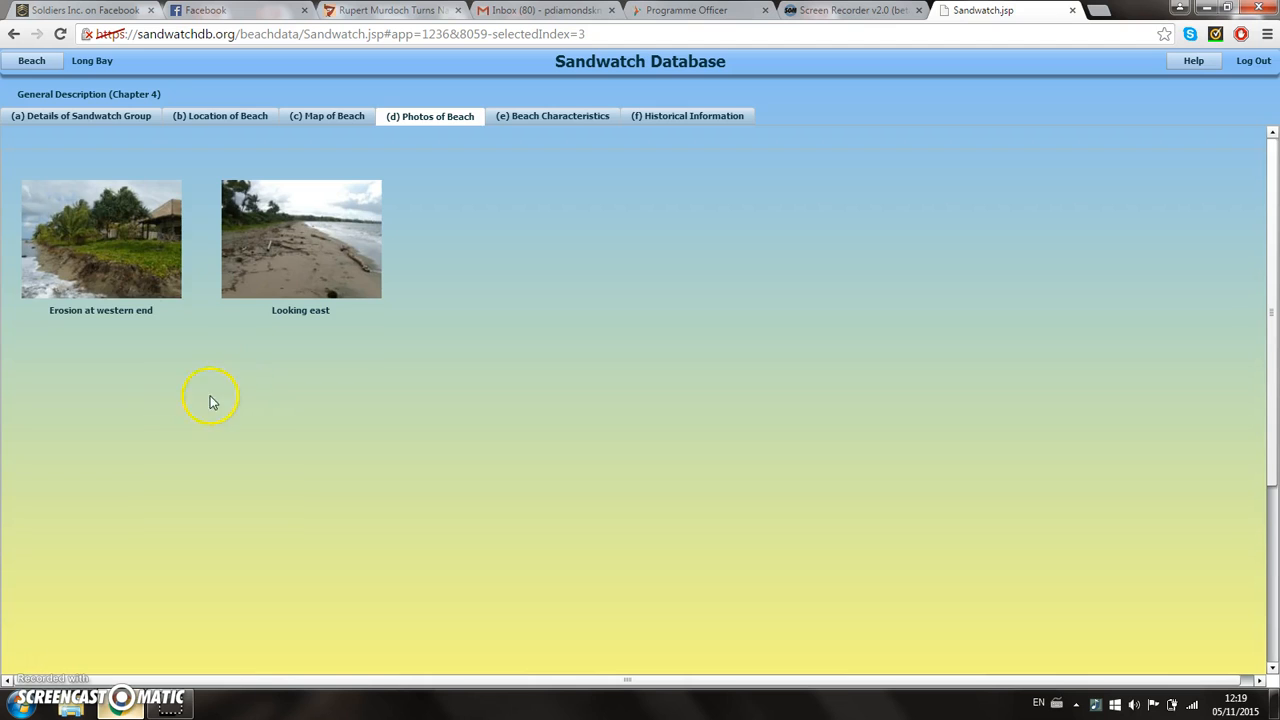
left_click(104, 238)
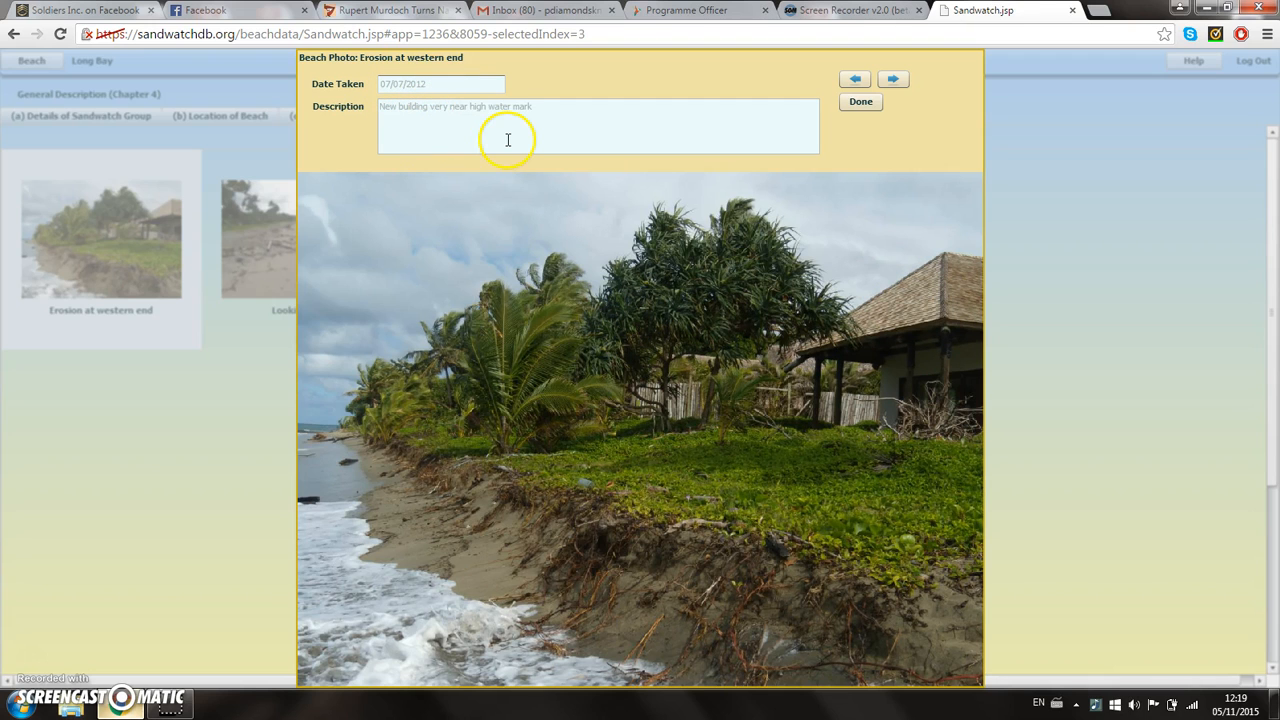
left_click(862, 102)
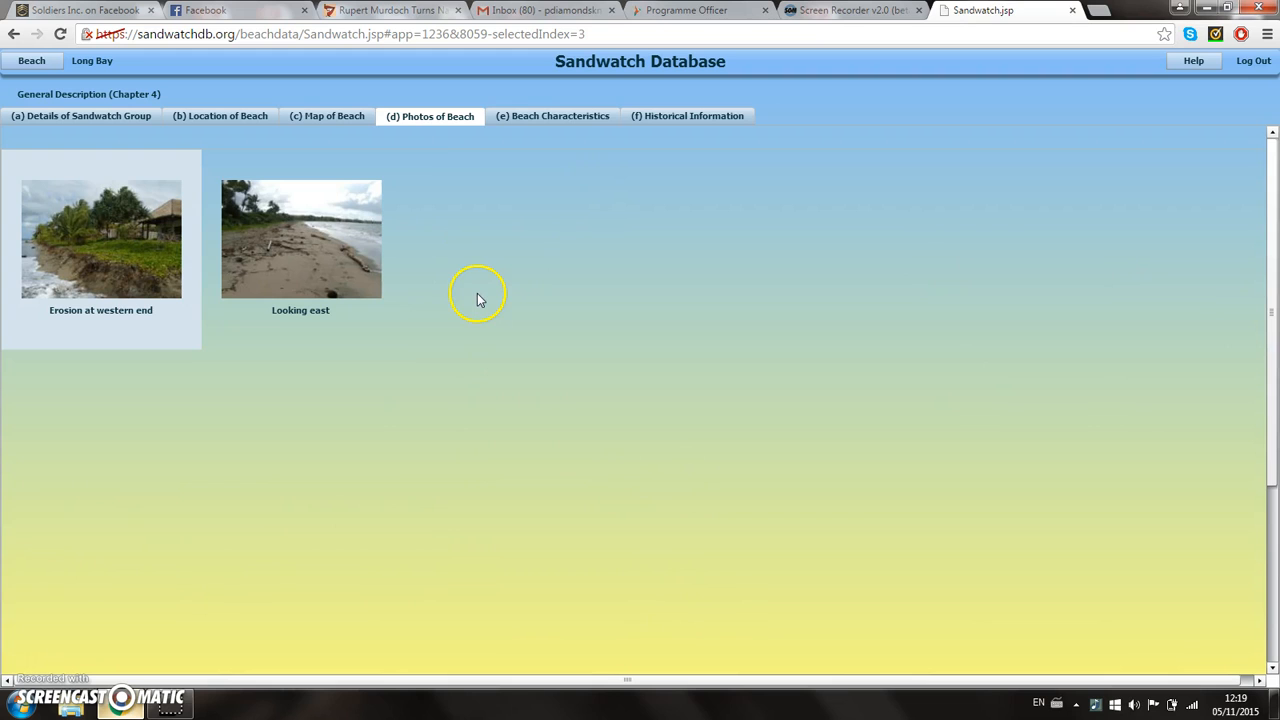
Step: Examine Long Bay's Beach Characteristics, from monitored length and sea conditions through human use, access and litter to wildlife habitats and the written description
left_click(541, 116)
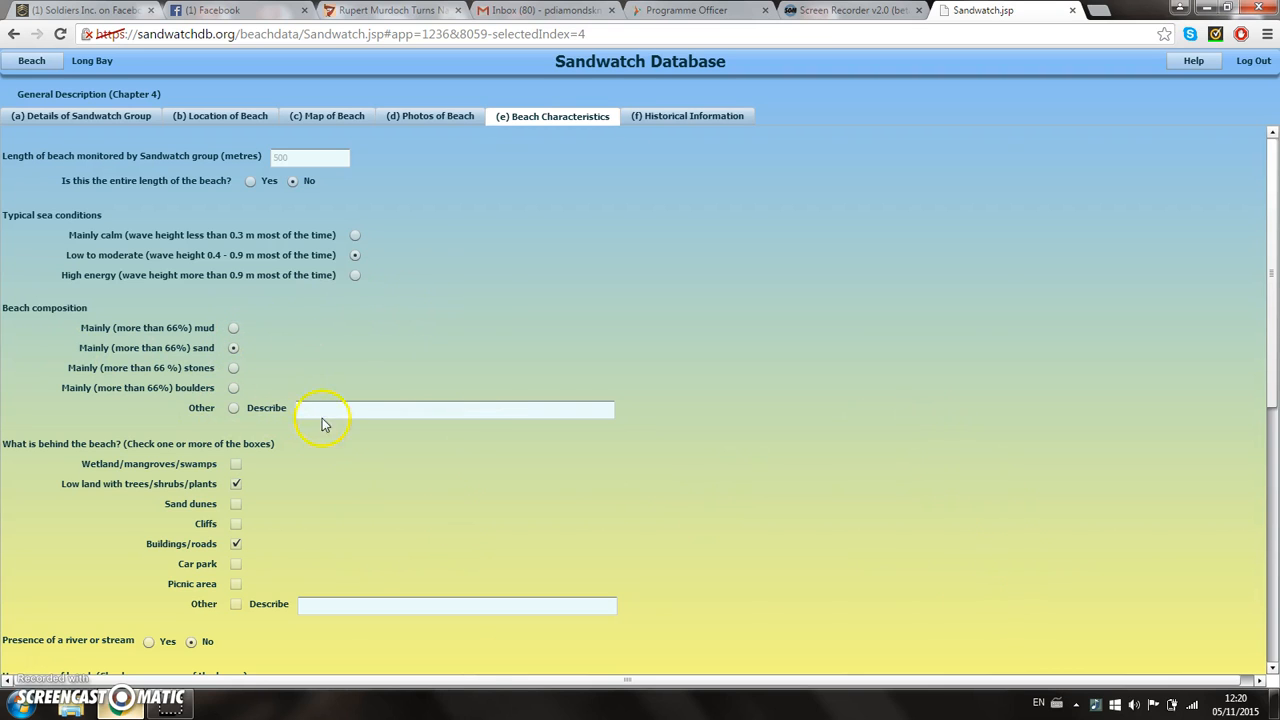
scroll(30, 420, "down", 1)
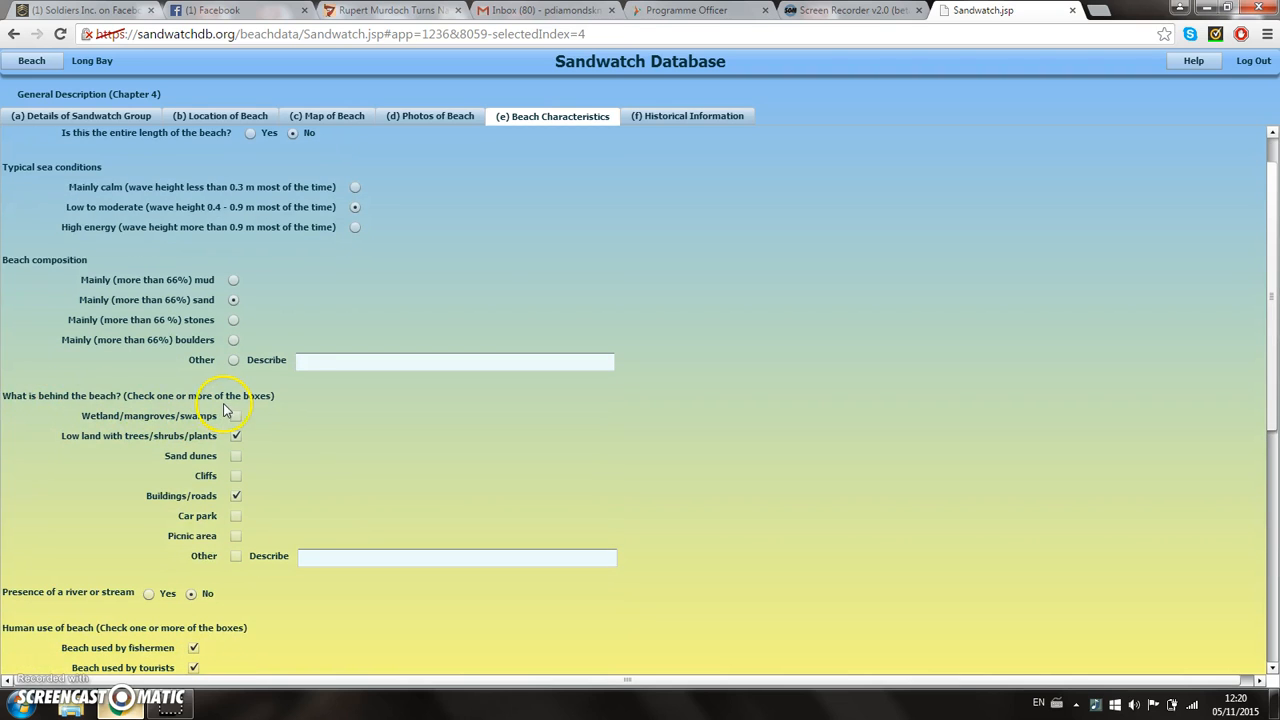
scroll(80, 460, "down", 1)
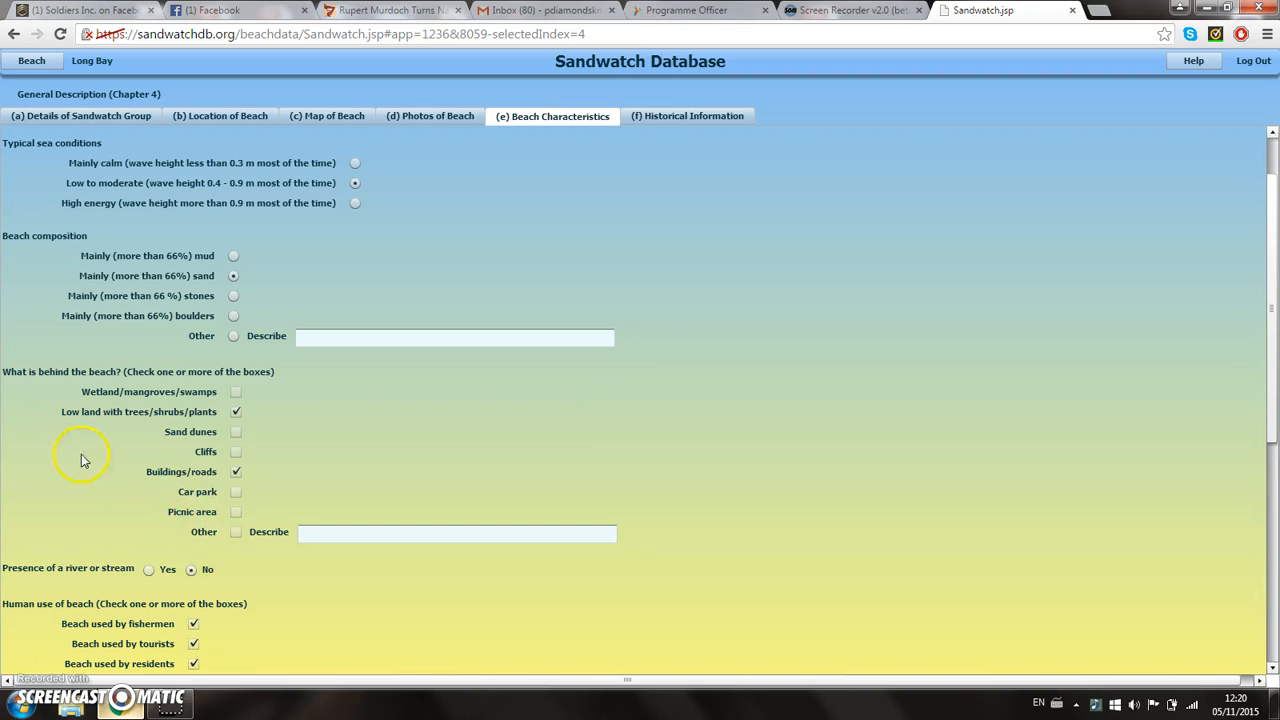
scroll(60, 420, "down", 1)
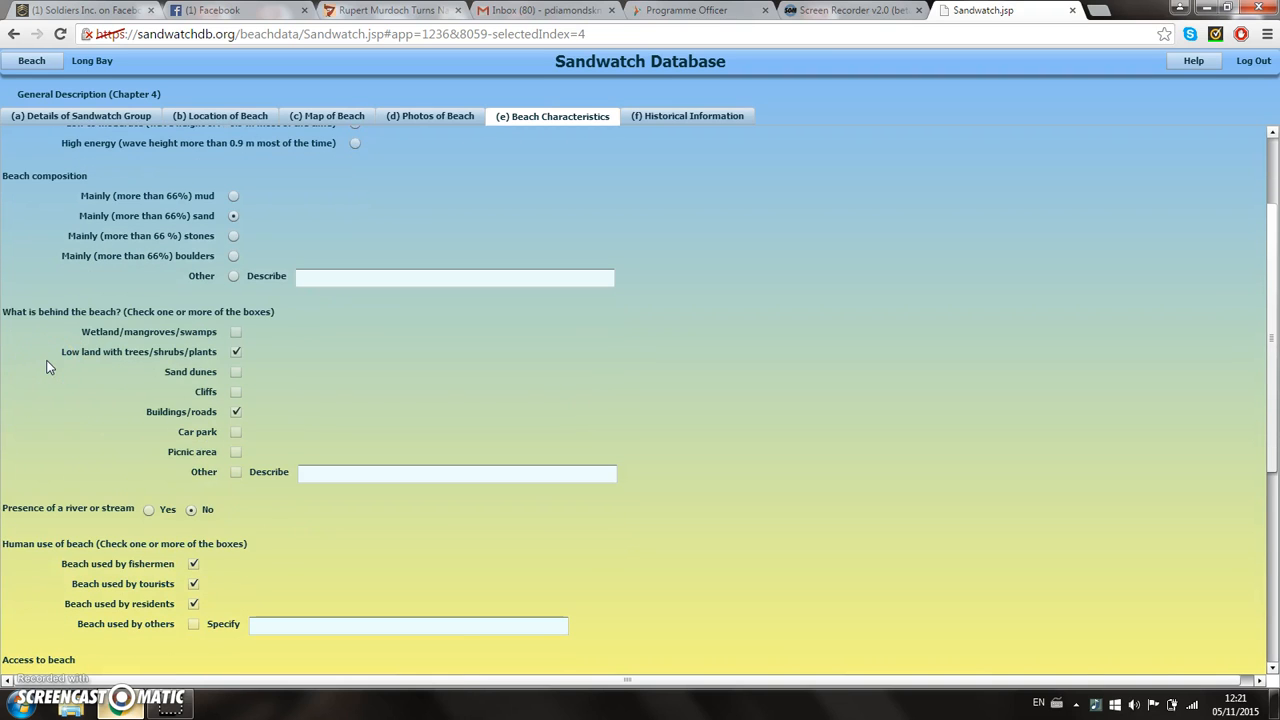
scroll(46, 367, "down", 2)
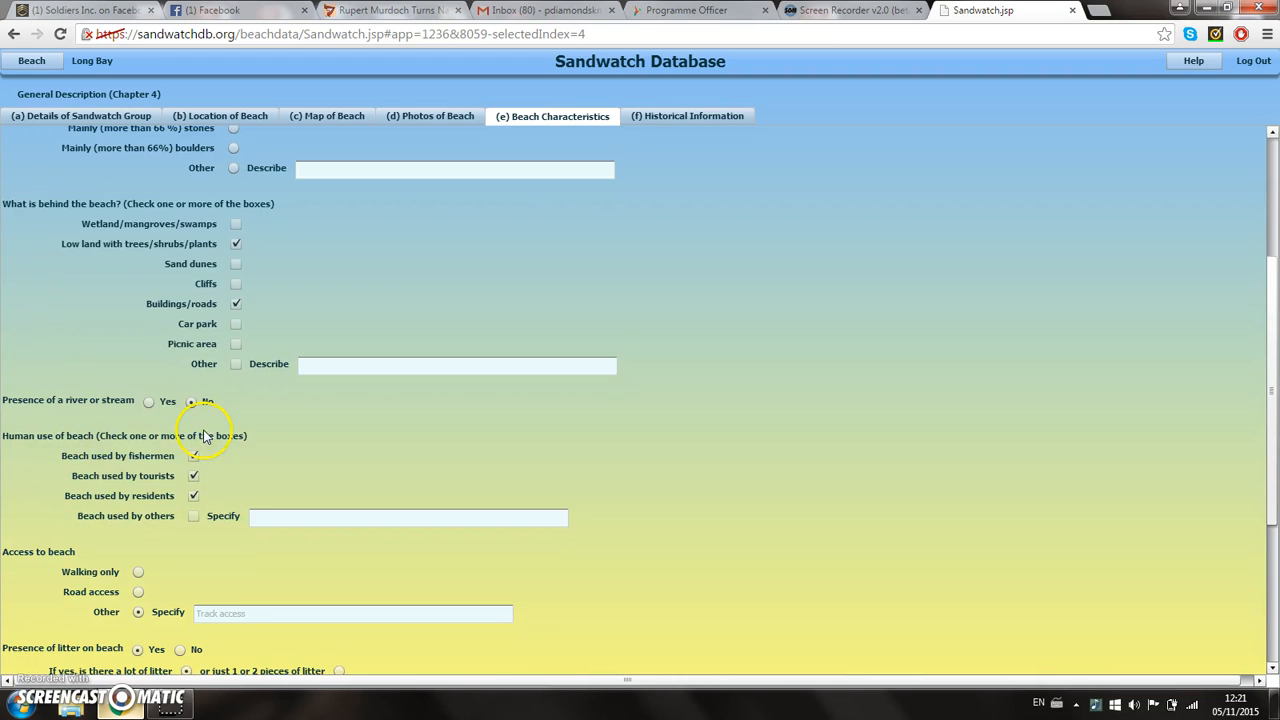
scroll(200, 430, "down", 1)
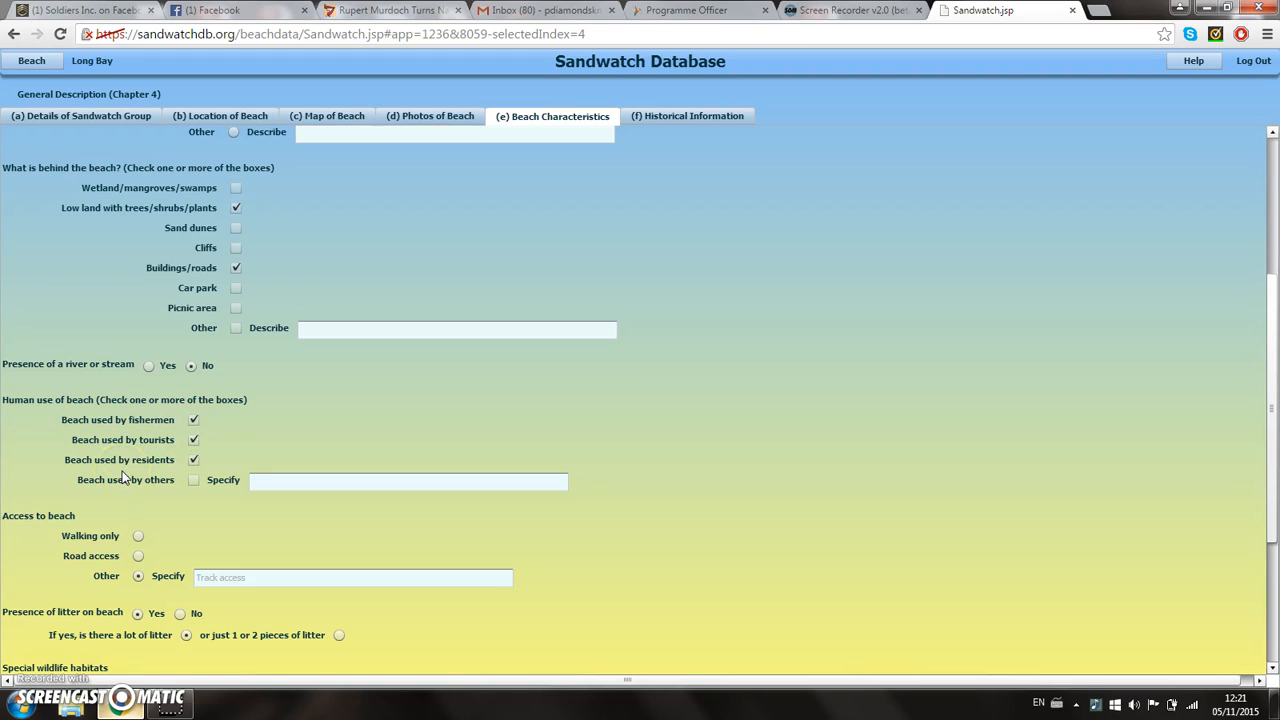
scroll(100, 375, "down", 1)
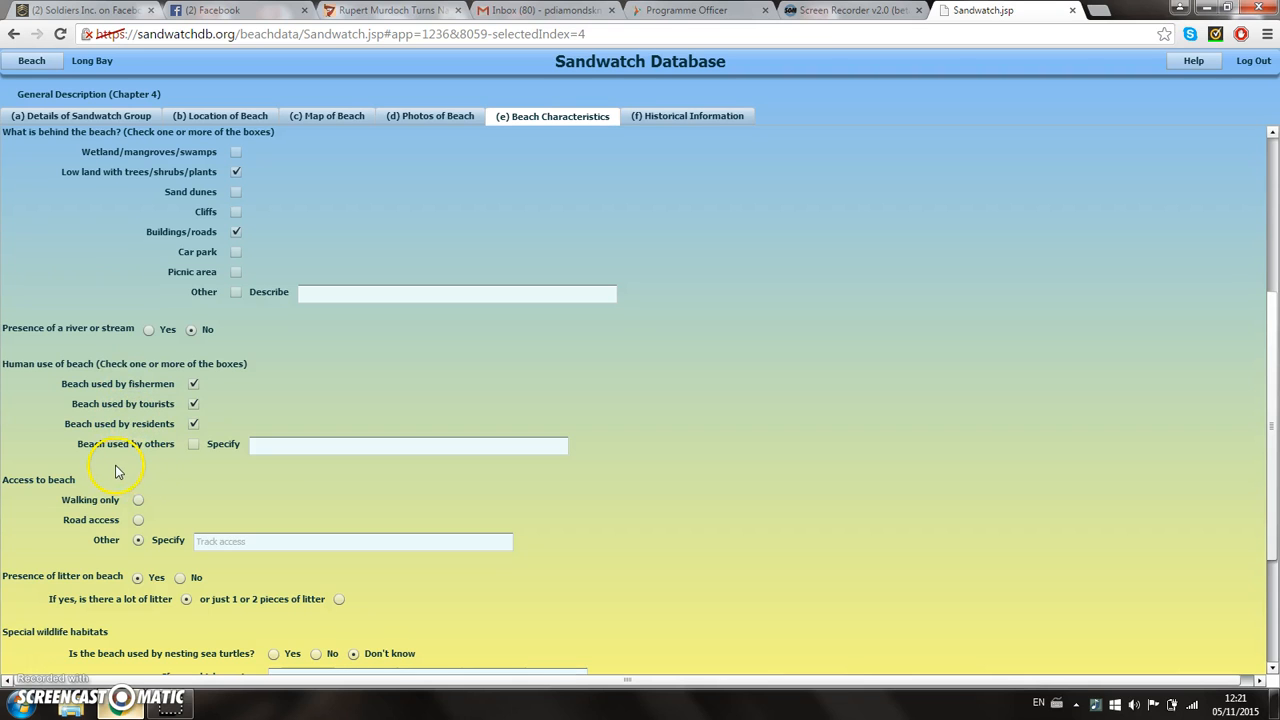
scroll(124, 443, "down", 2)
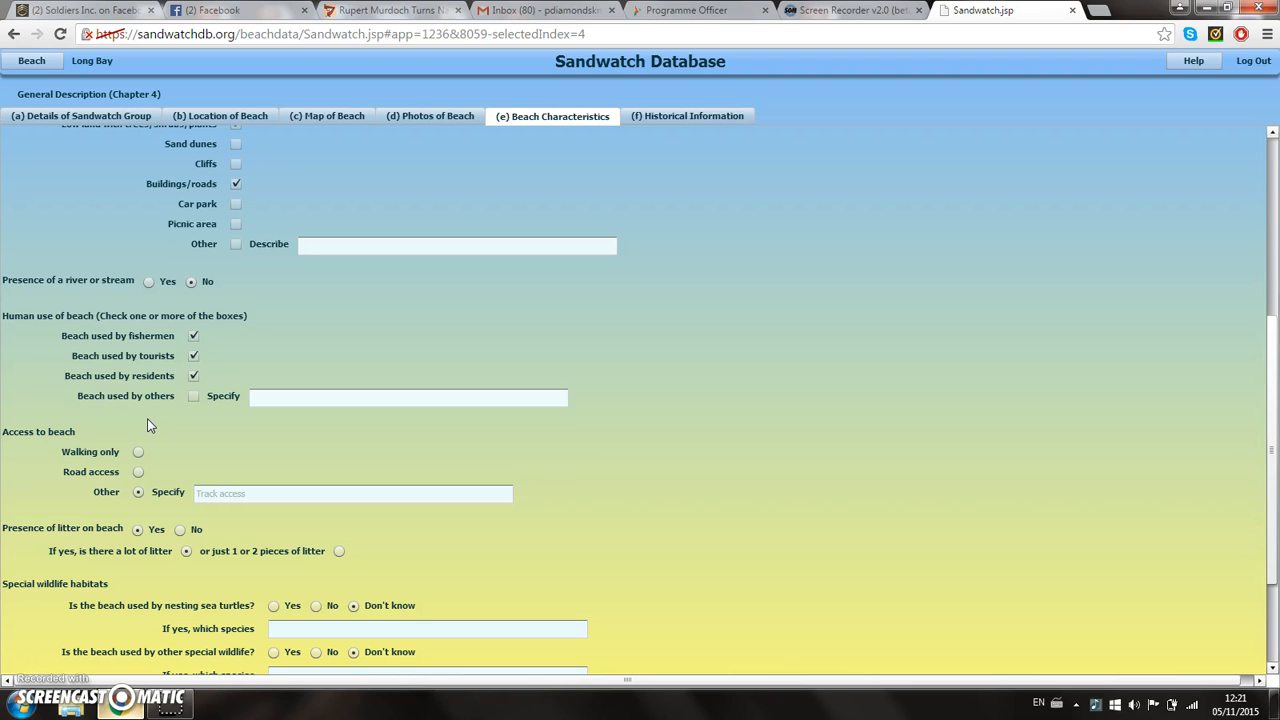
scroll(147, 420, "down", 1)
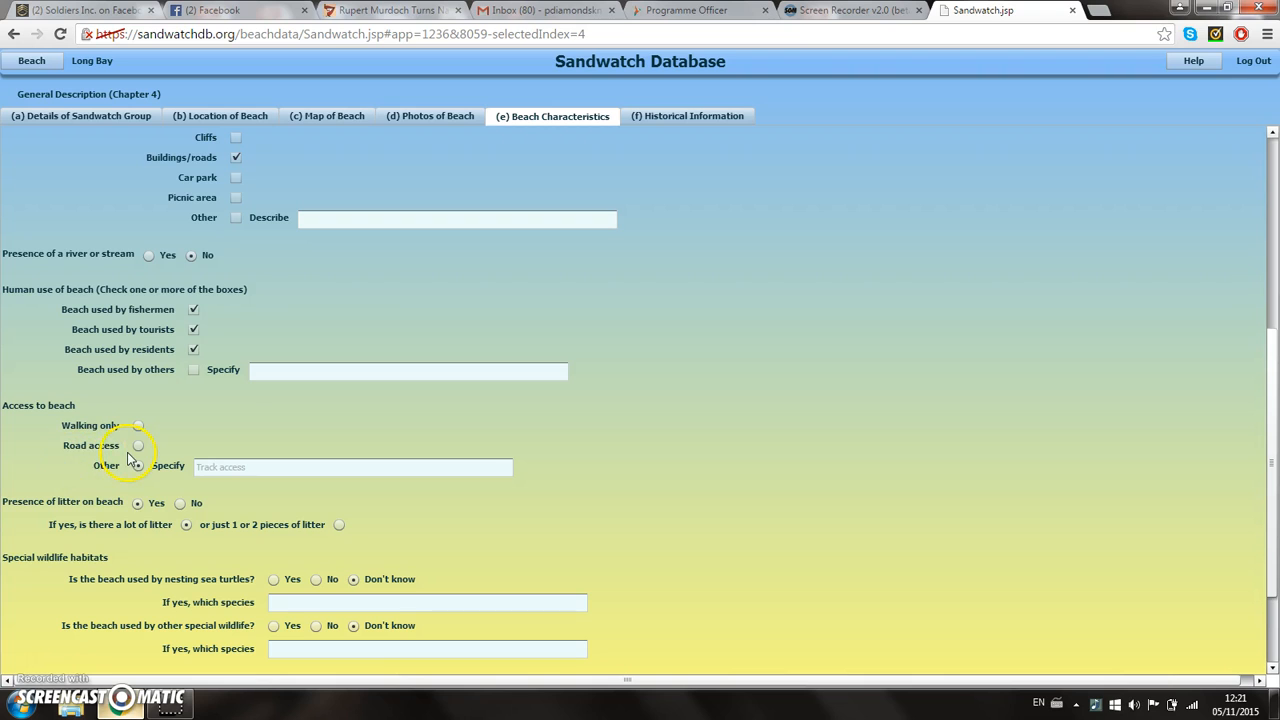
scroll(223, 393, "down", 1)
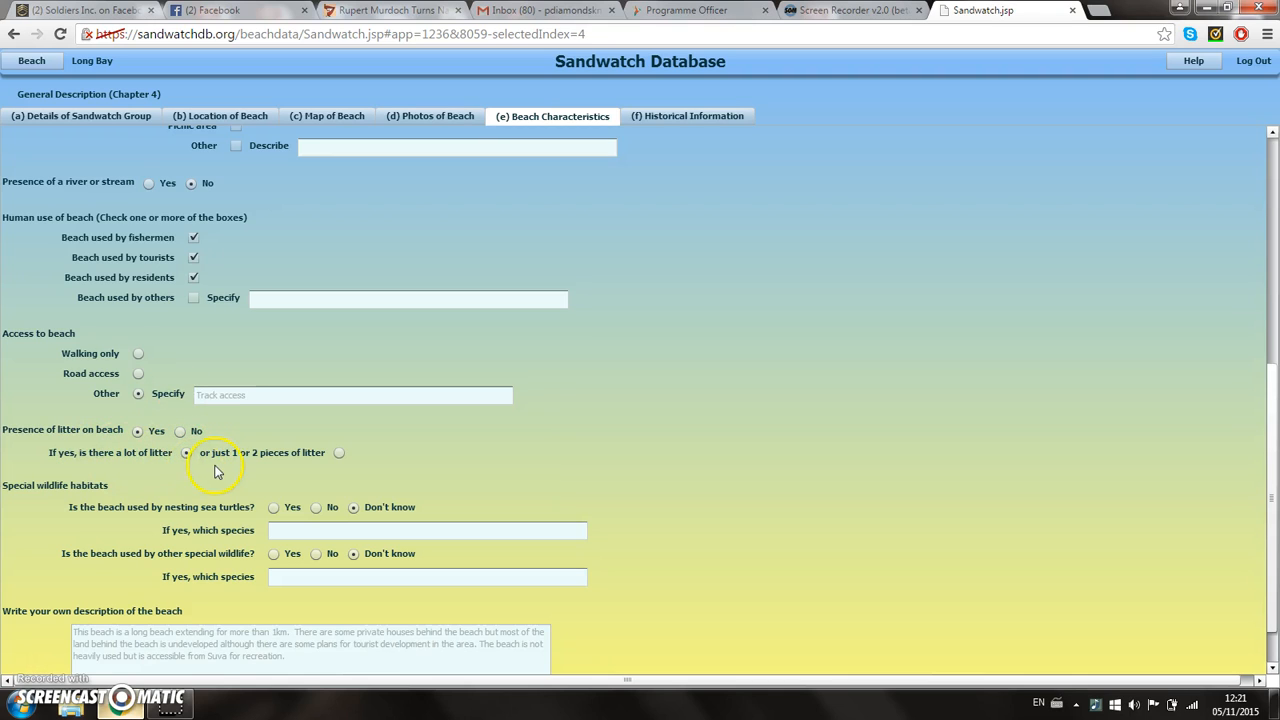
scroll(200, 471, "down", 1)
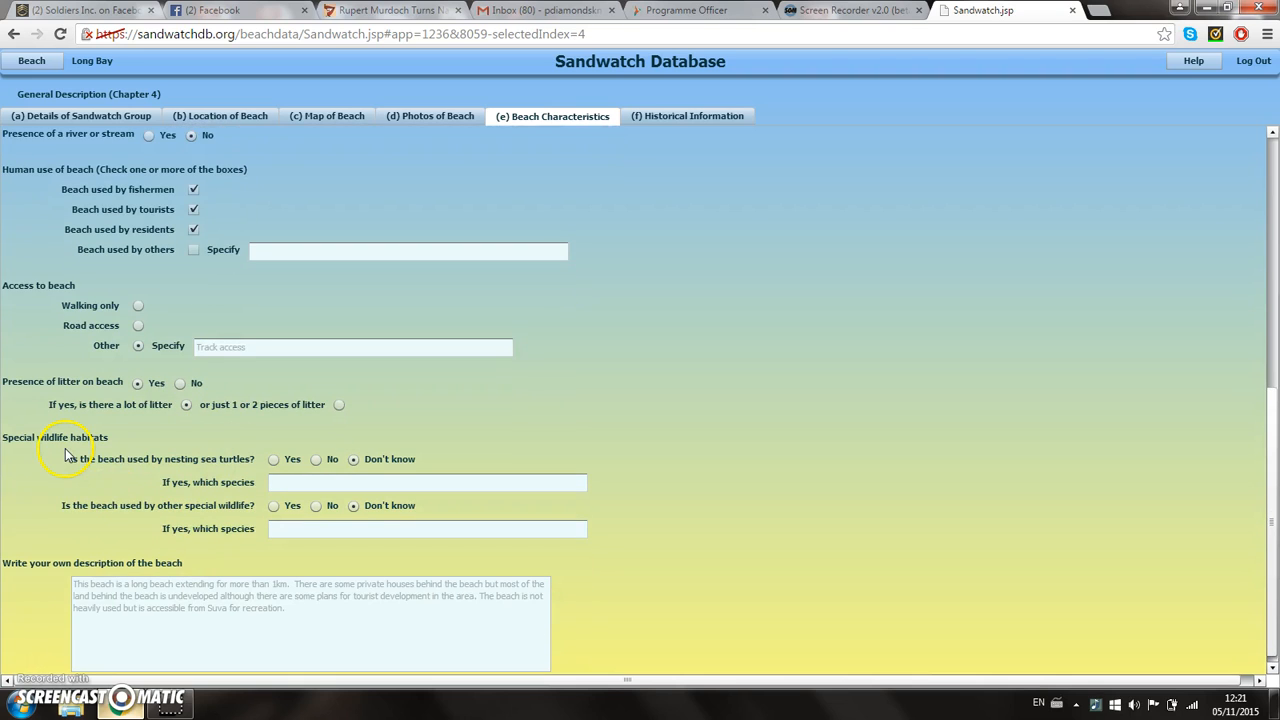
scroll(70, 450, "down", 1)
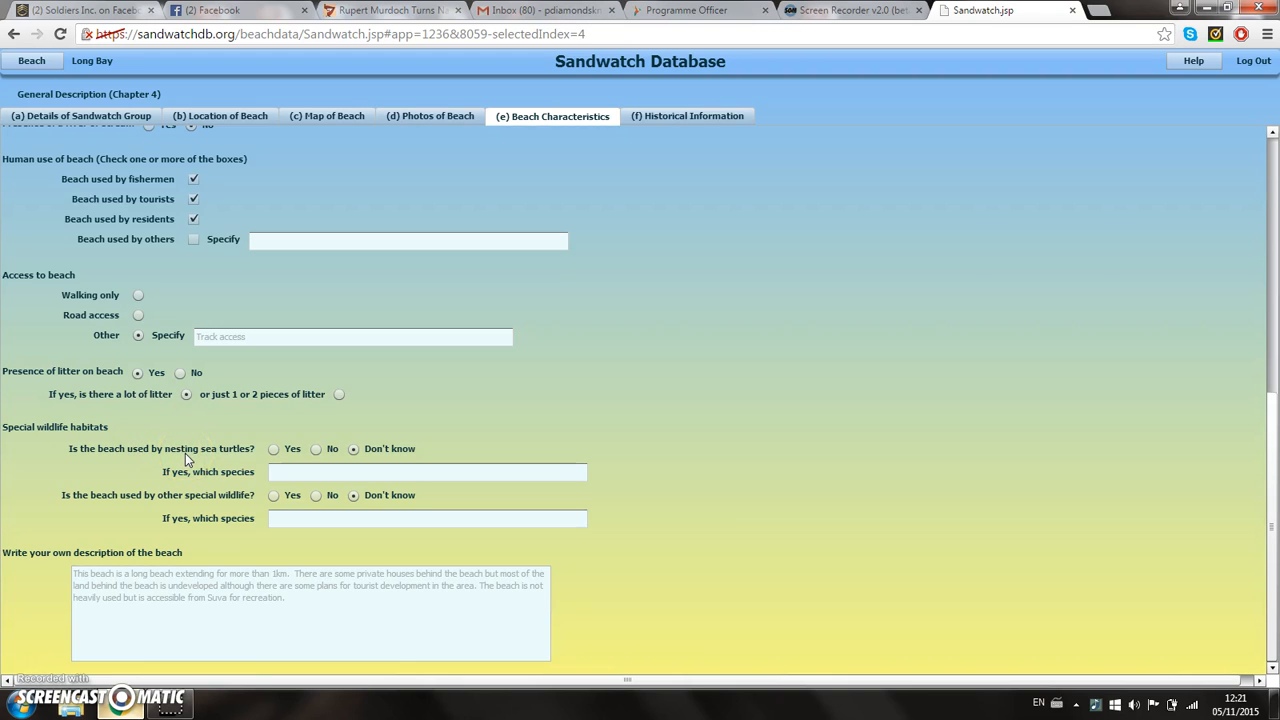
Step: Show Long Bay's Historical Information for 1970, with its source, former beach characteristics and photo
left_click(24, 563)
left_click(692, 116)
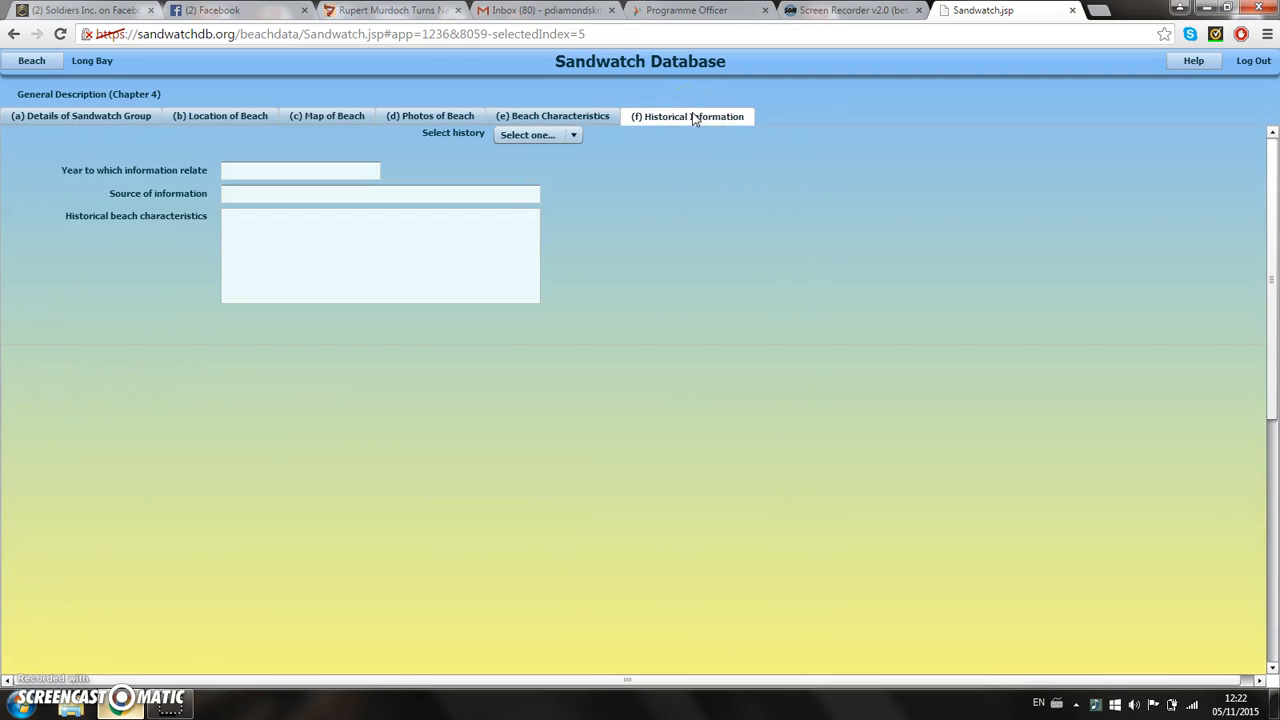
left_click(688, 126)
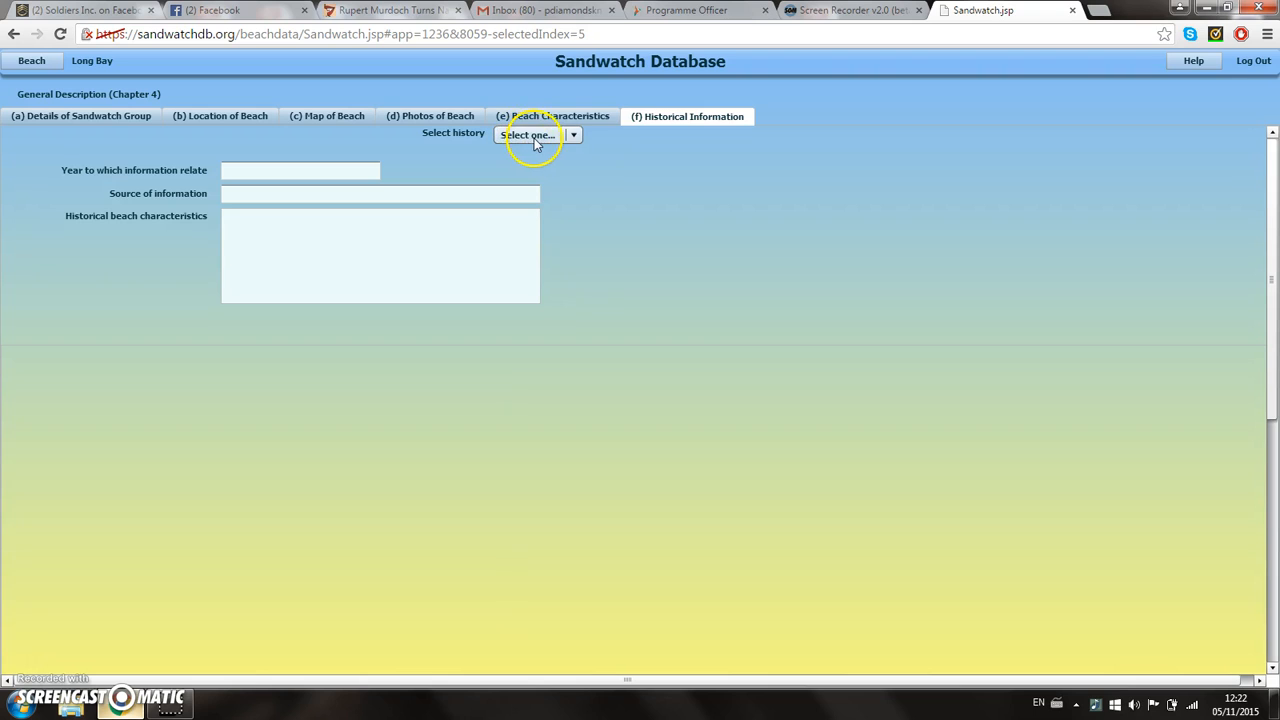
left_click(572, 136)
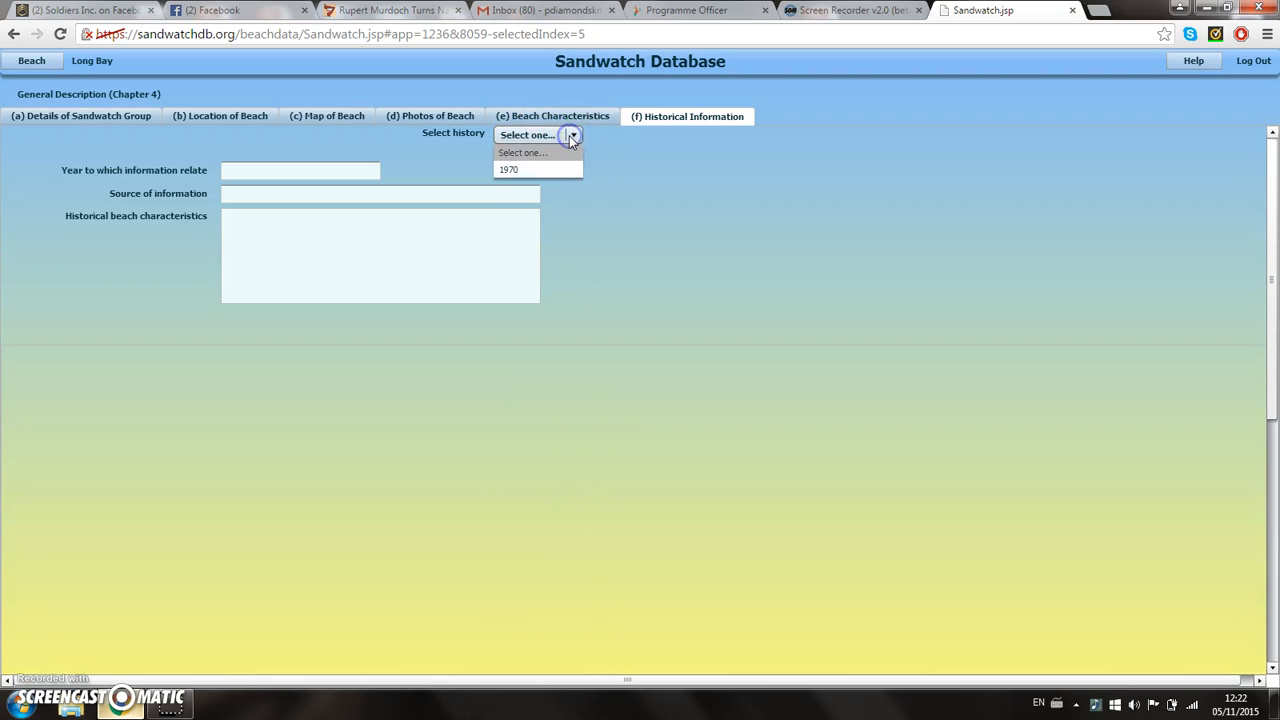
left_click(533, 171)
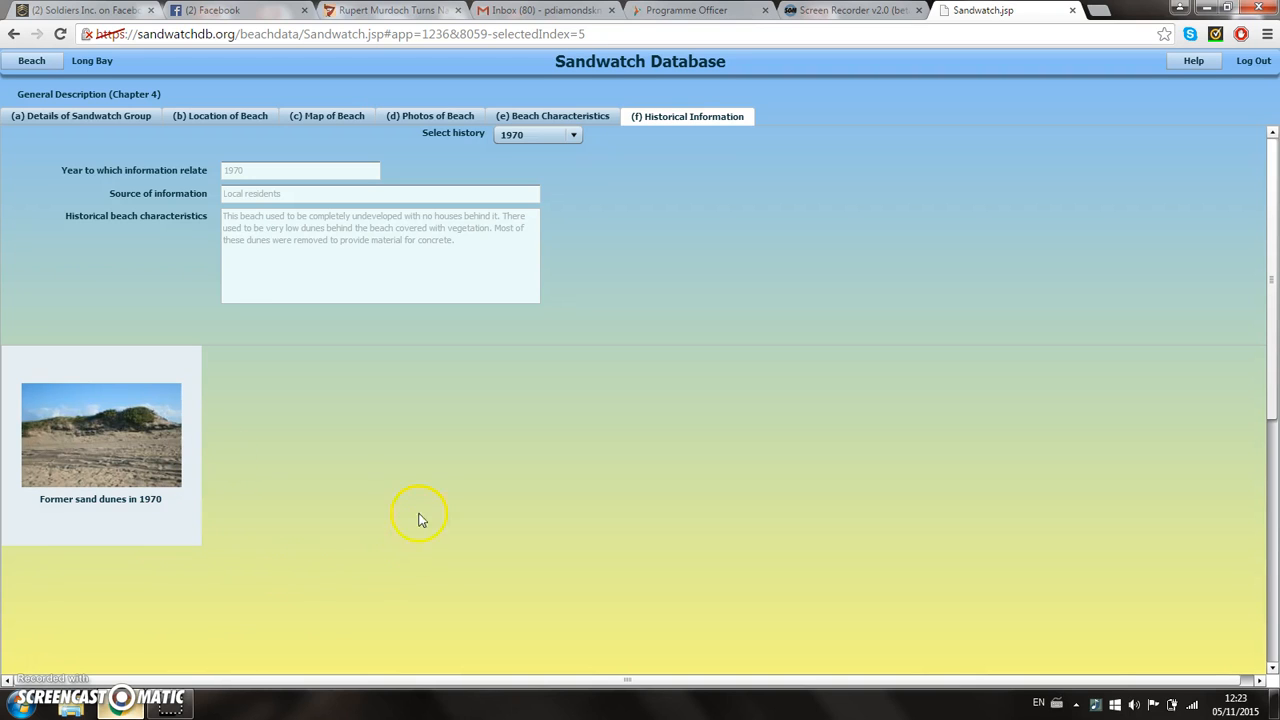
Step: Open the Erosion and Accretion (Chapter 5) records for Long Bay
left_click(30, 62)
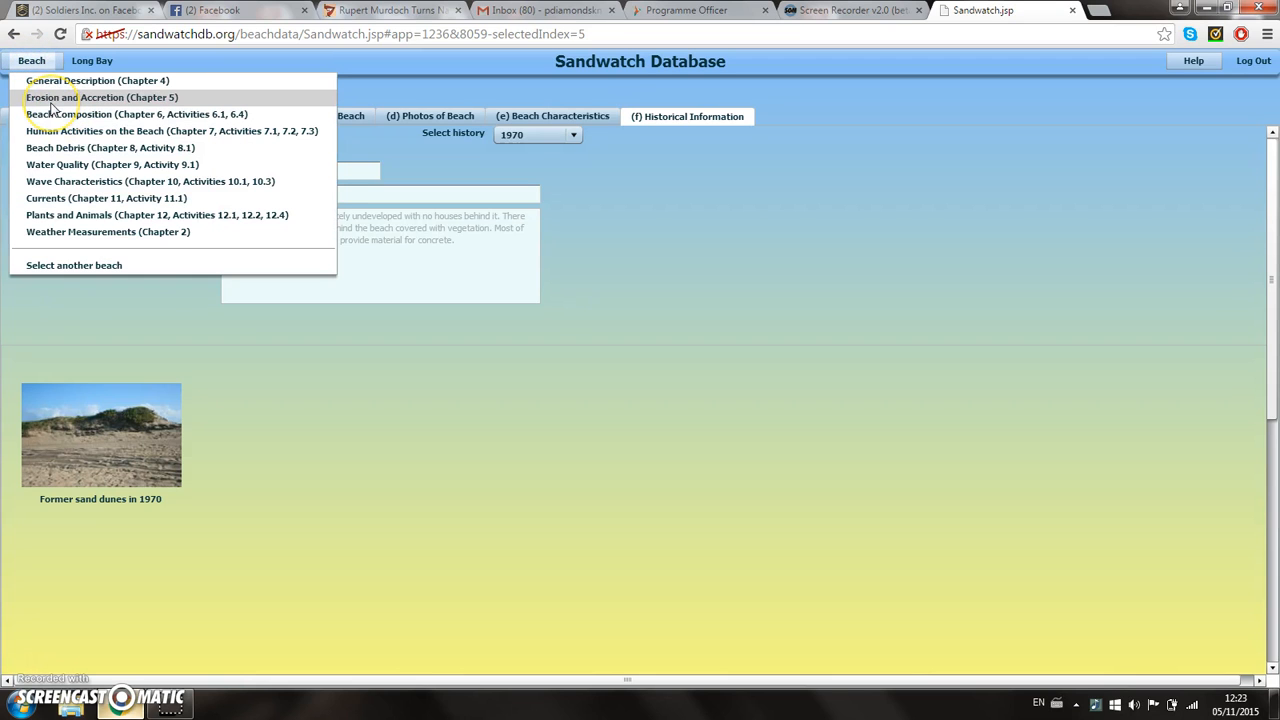
left_click(99, 102)
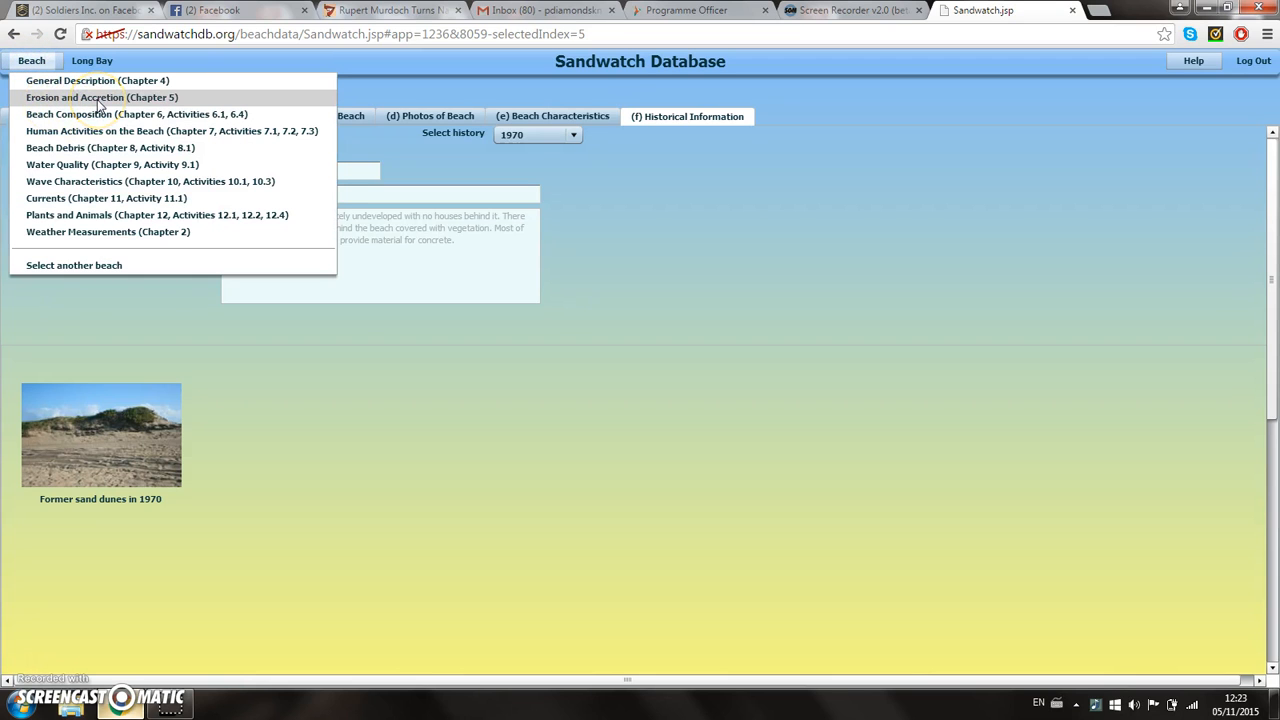